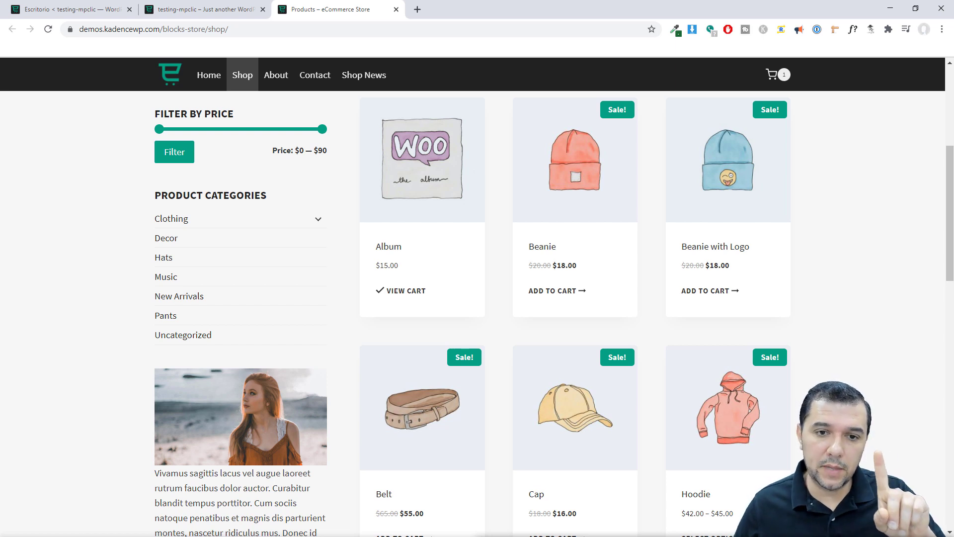
- Follow the demo store's purchase flow for the Album from cart to checkout, examine the billing form and return to the shop page
left_click(405, 291)
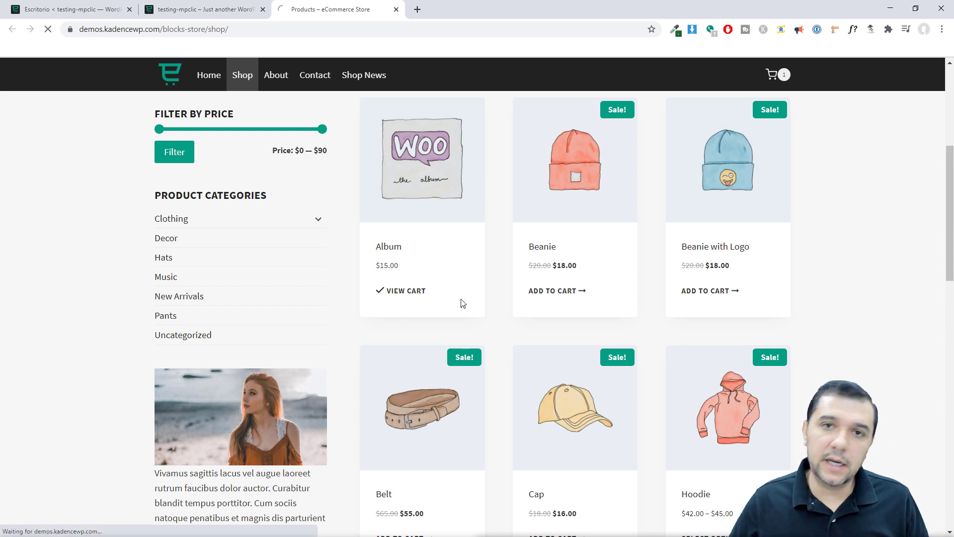
left_click(694, 363)
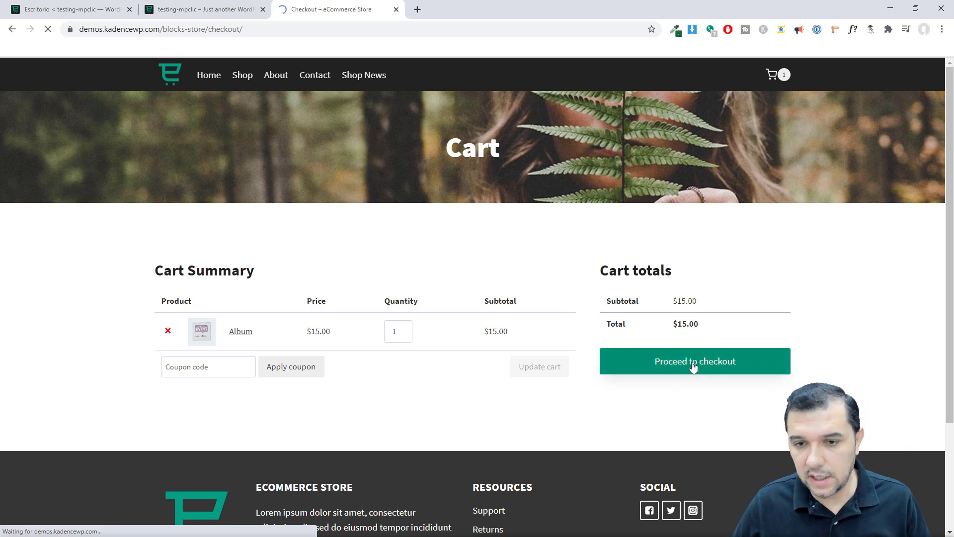
scroll(725, 404, "down", 2)
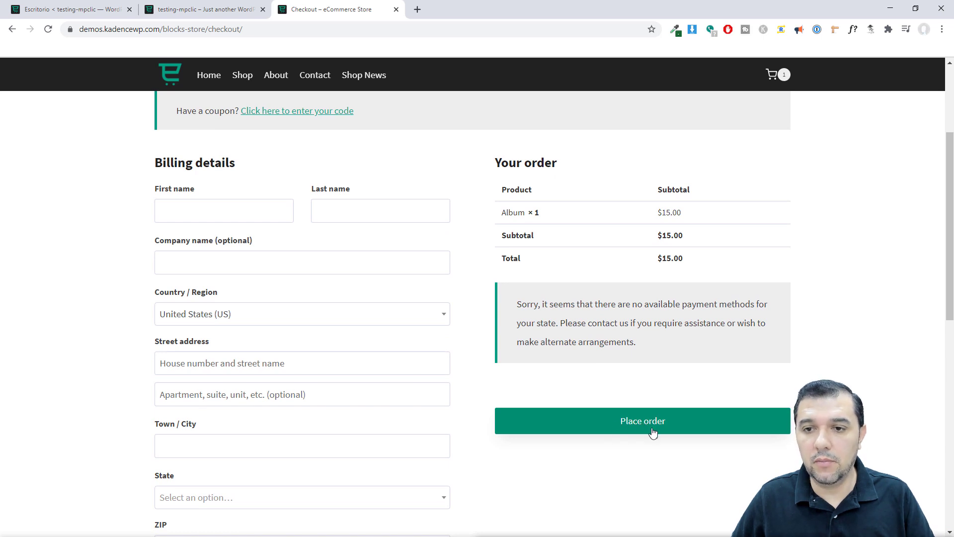
scroll(654, 431, "down", 3)
scroll(651, 428, "down", 1)
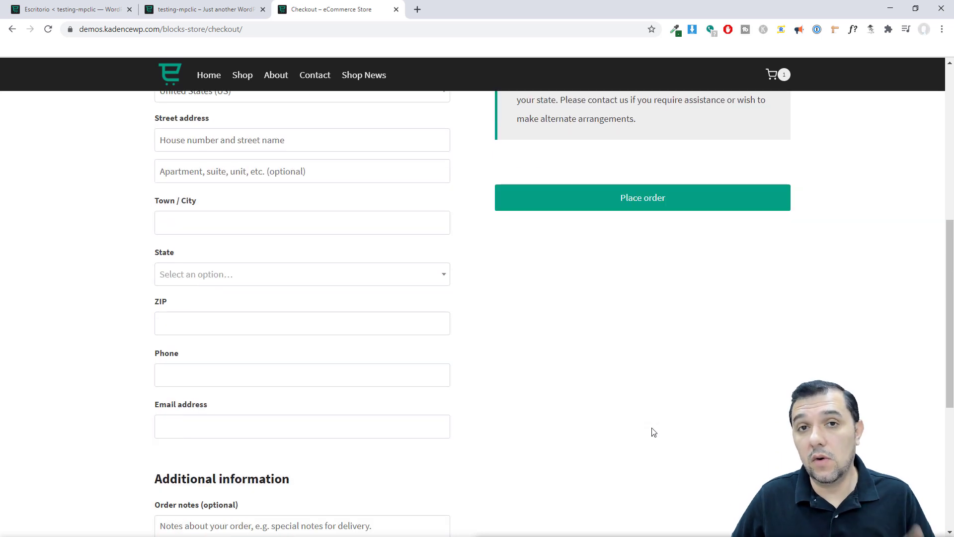
scroll(651, 427, "up", 4)
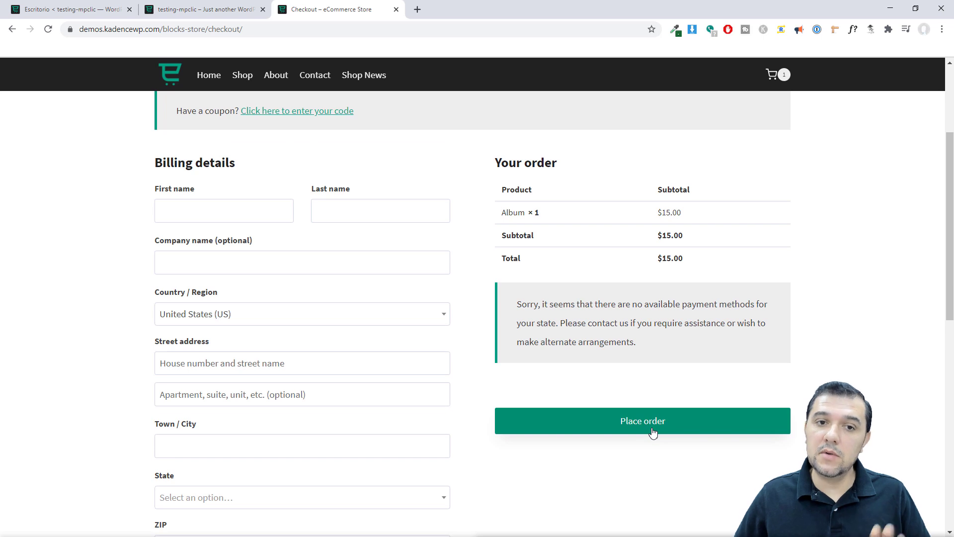
scroll(779, 293, "up", 3)
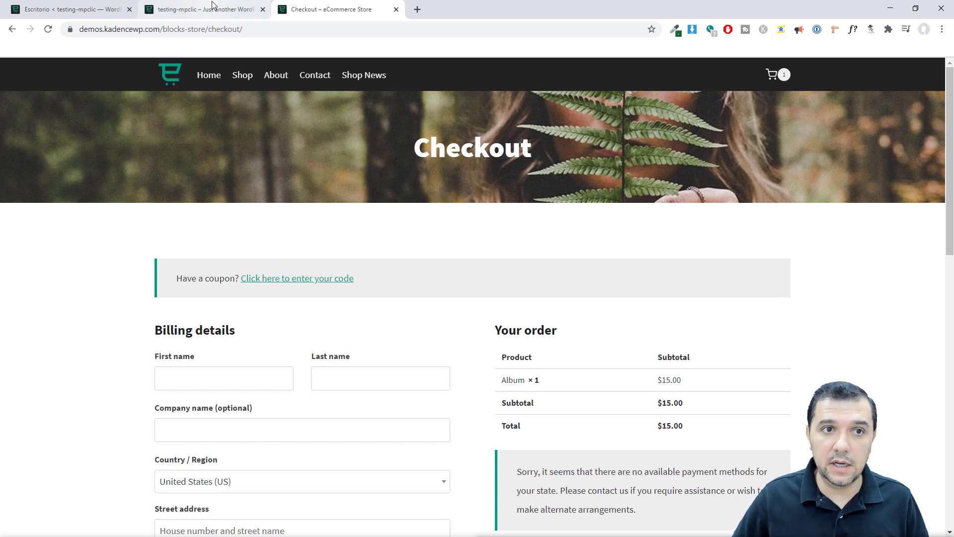
key("alt+Left")
key("alt+Left")
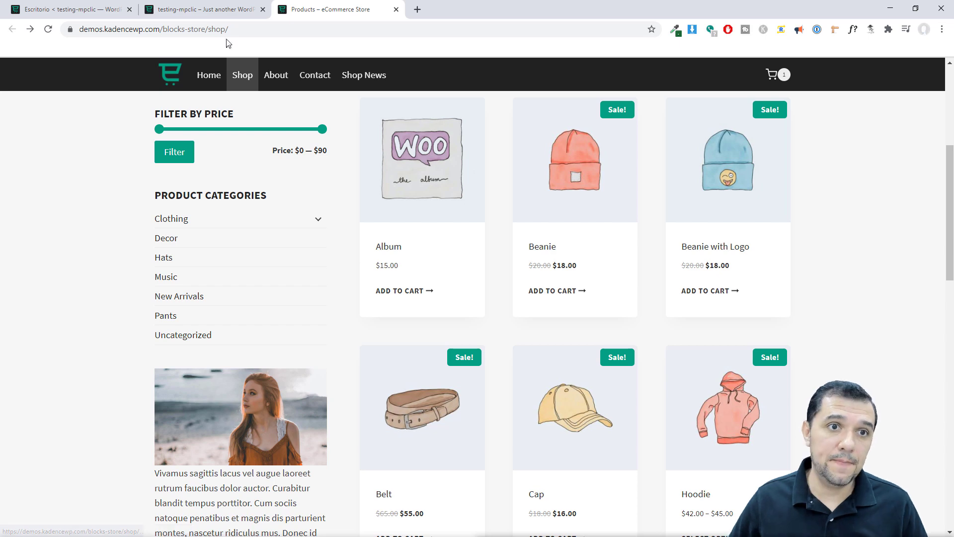
- Switch to the test site's WordPress dashboard and search for new plugins with "code snippets"
left_click(195, 9)
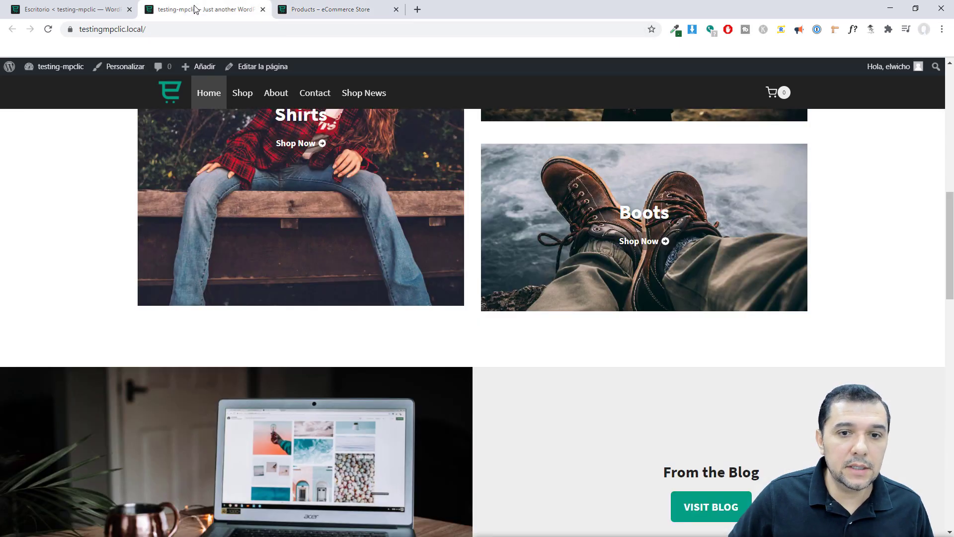
left_click(75, 9)
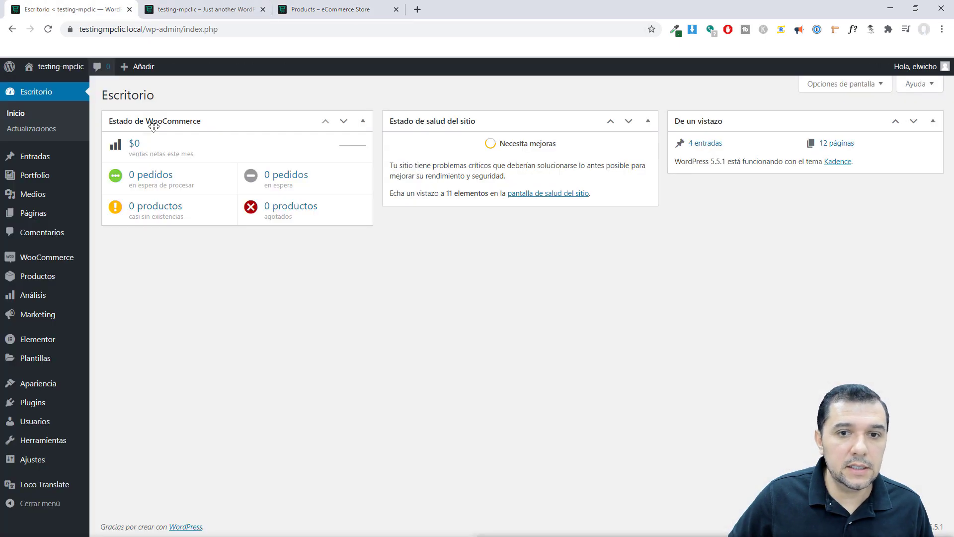
left_click(27, 405)
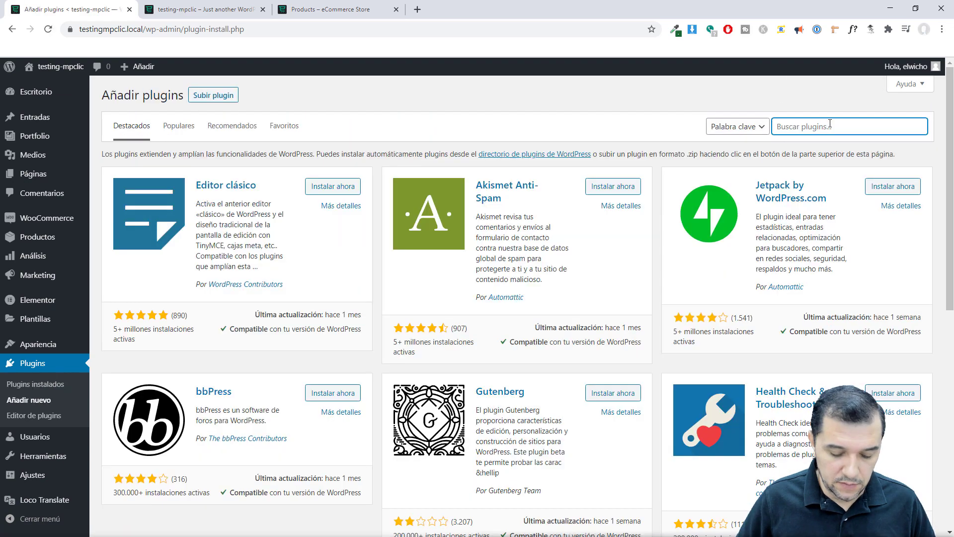
left_click(830, 124)
type("code ")
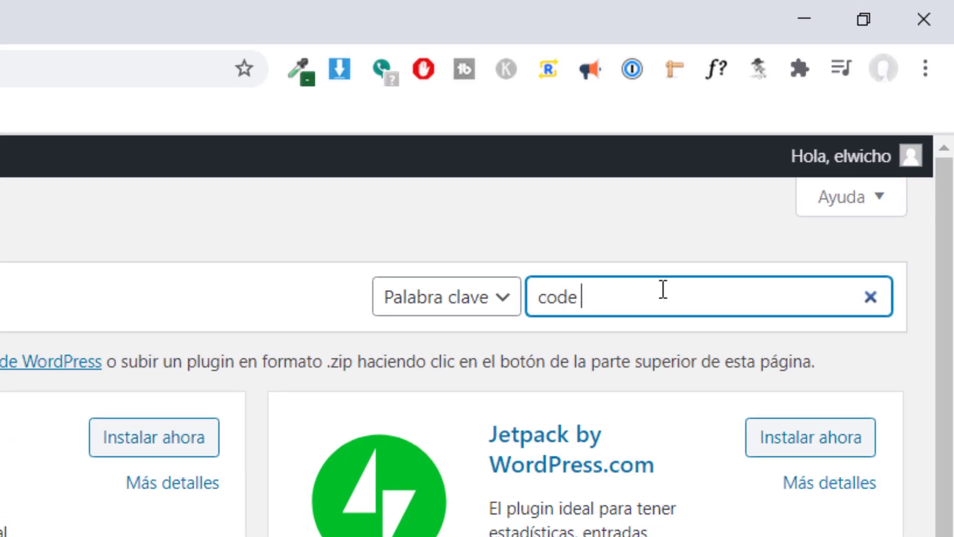
type("snippets")
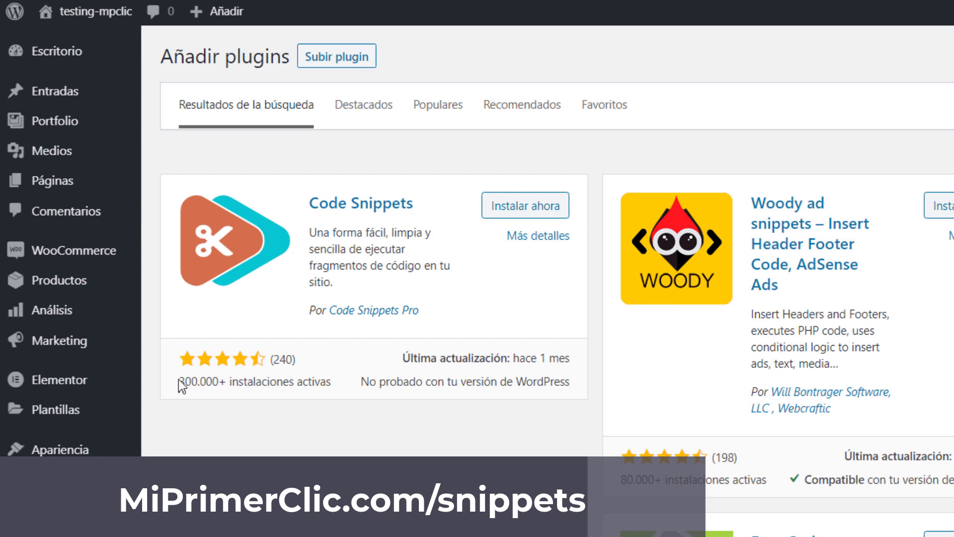
- Check the Code Snippets plugin's active installations and last update, and install and activate it
left_click_drag(177, 381, 216, 382)
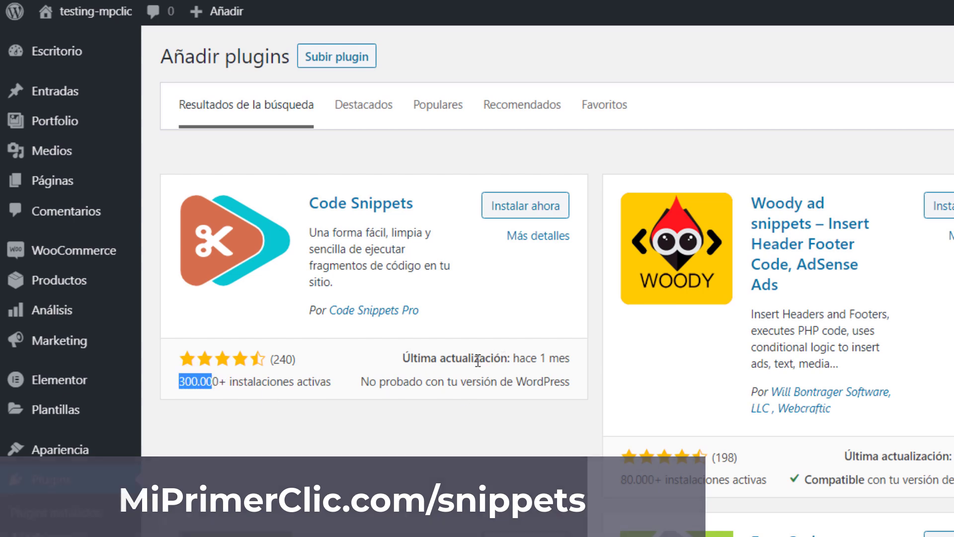
triple_click(519, 357)
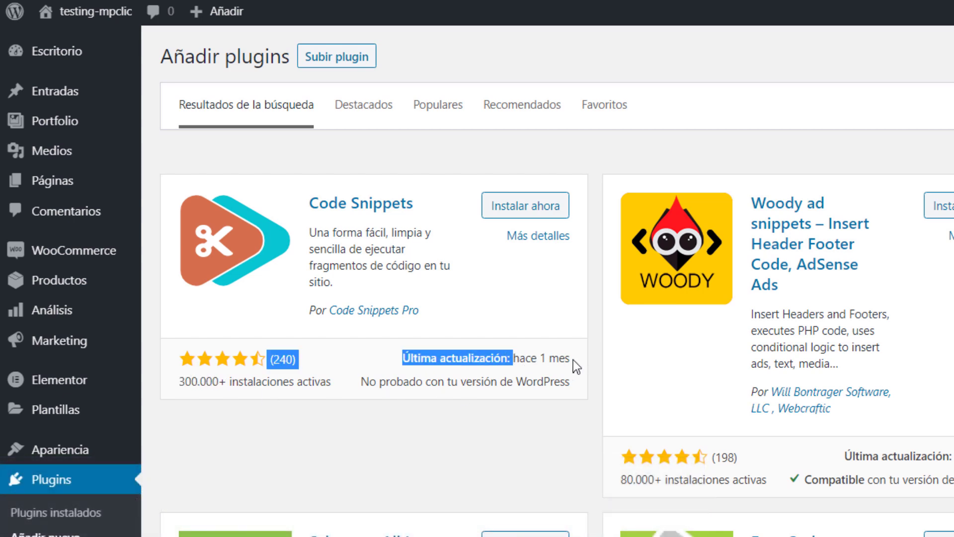
left_click(574, 360)
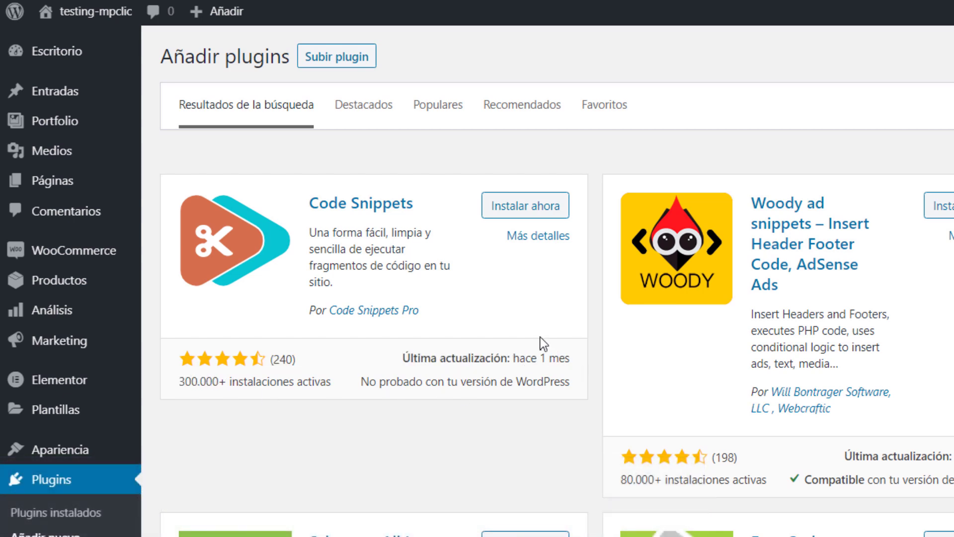
left_click(525, 211)
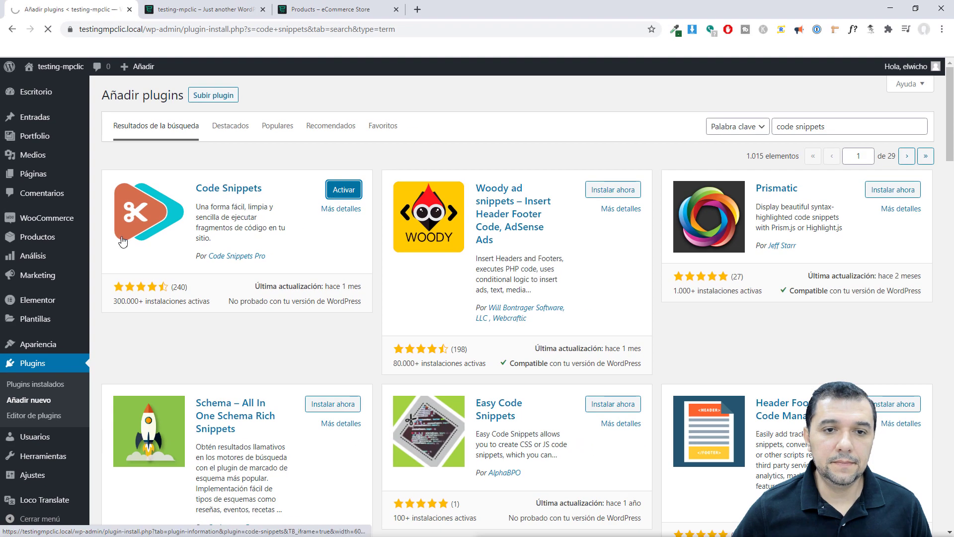
left_click(478, 198)
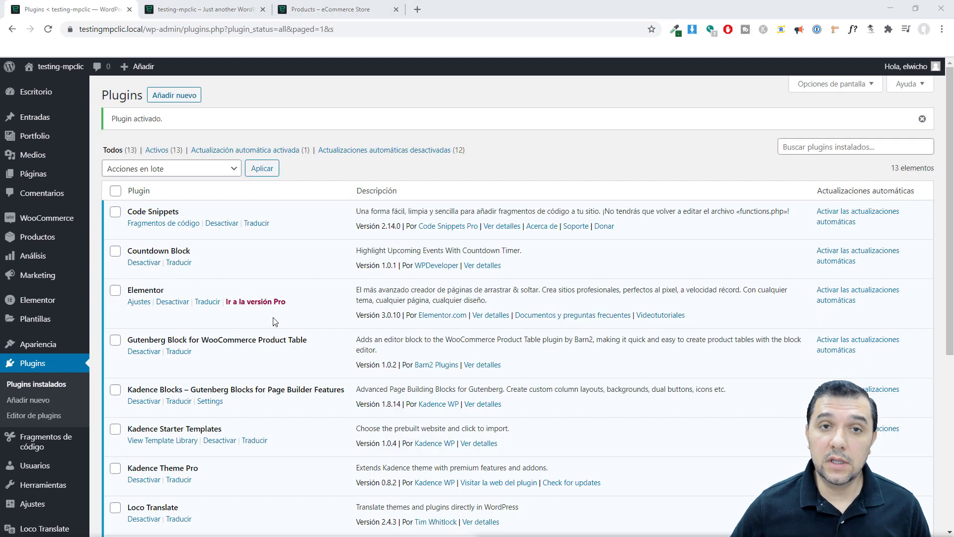
- Open the list of all code snippets (Fragmentos de código) in the dashboard
mouse_move(29, 447)
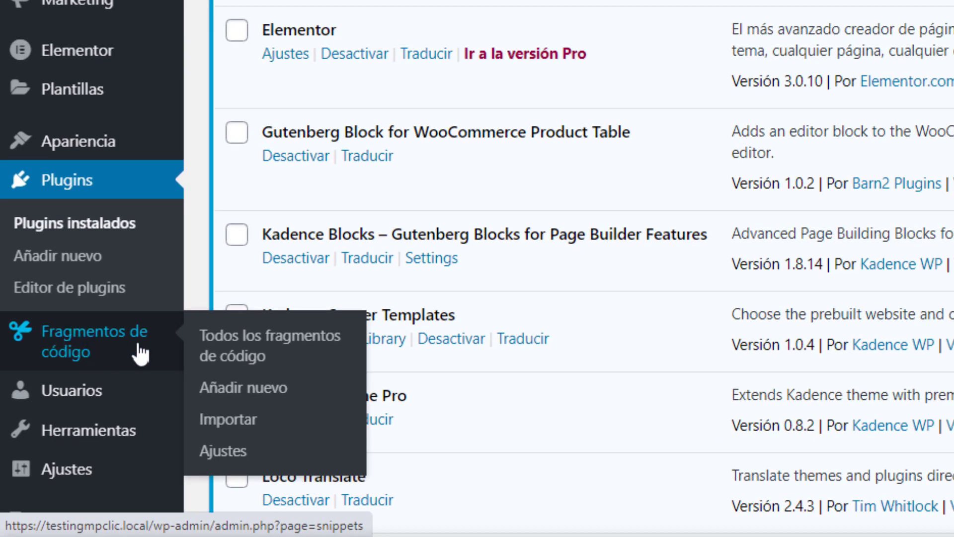
left_click(70, 347)
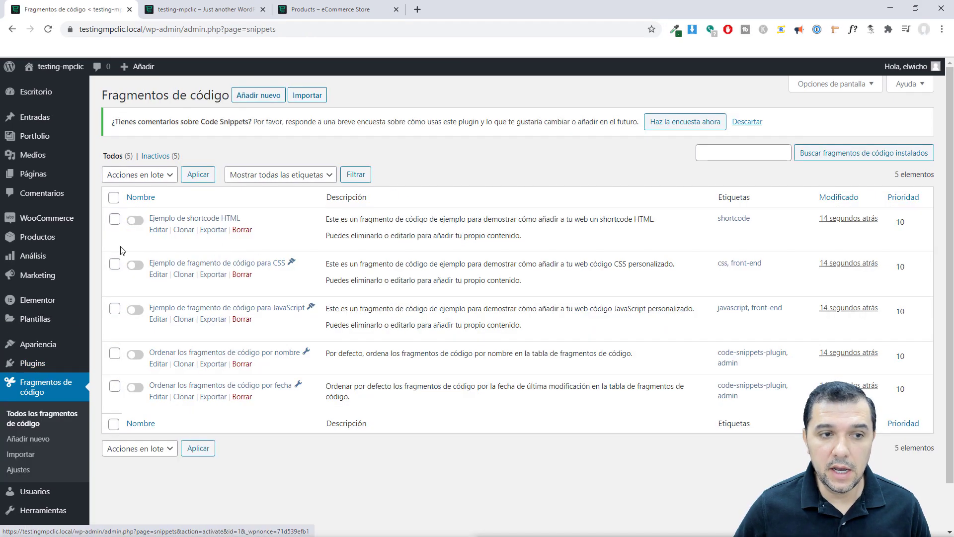
mouse_move(281, 211)
left_mouse_down()
mouse_move(105, 248)
mouse_move(414, 294)
left_mouse_up()
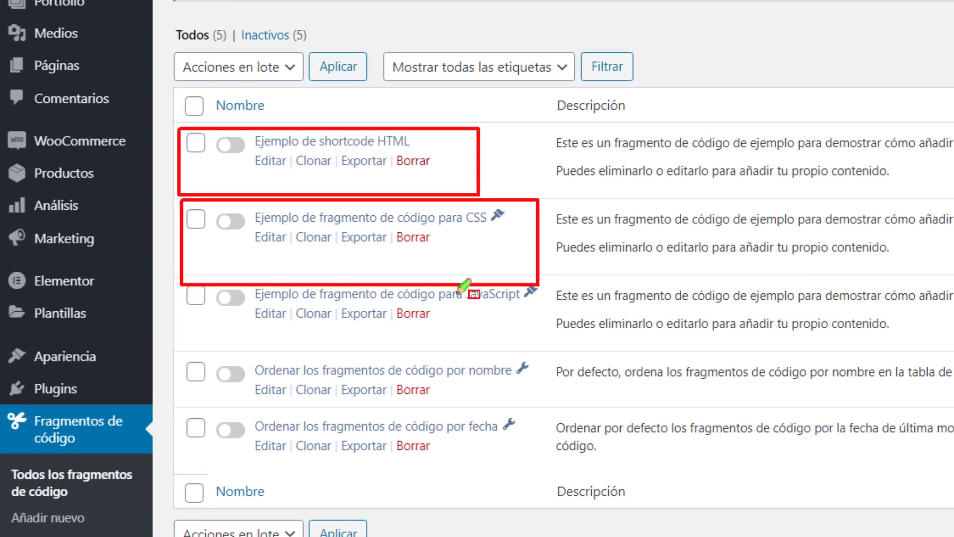
left_click_drag(131, 294, 317, 332)
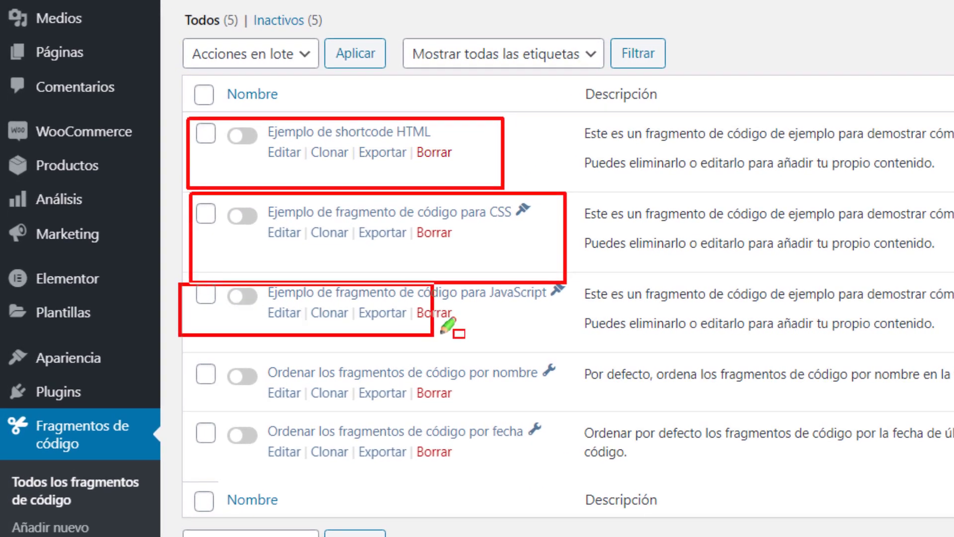
left_click_drag(441, 333, 573, 331)
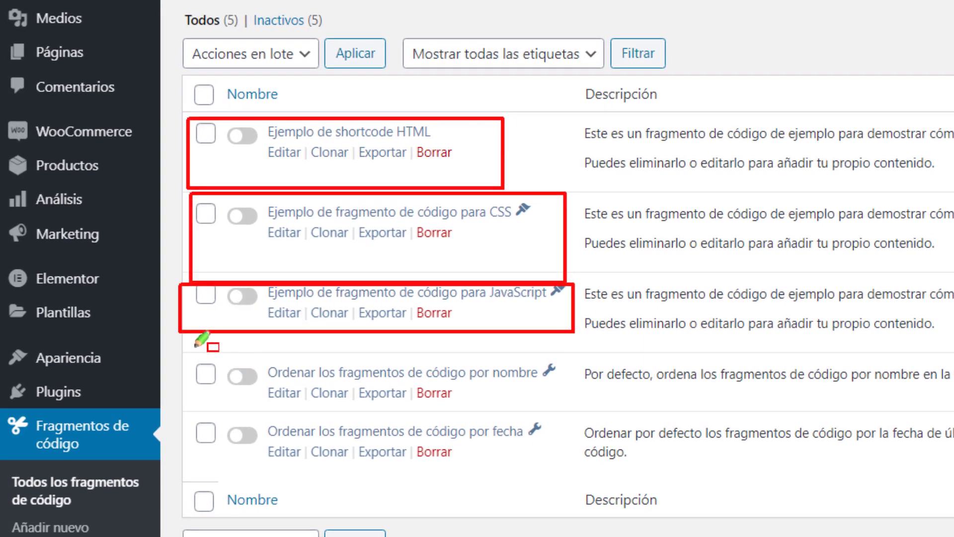
left_click_drag(186, 351, 594, 413)
left_click_drag(179, 420, 586, 509)
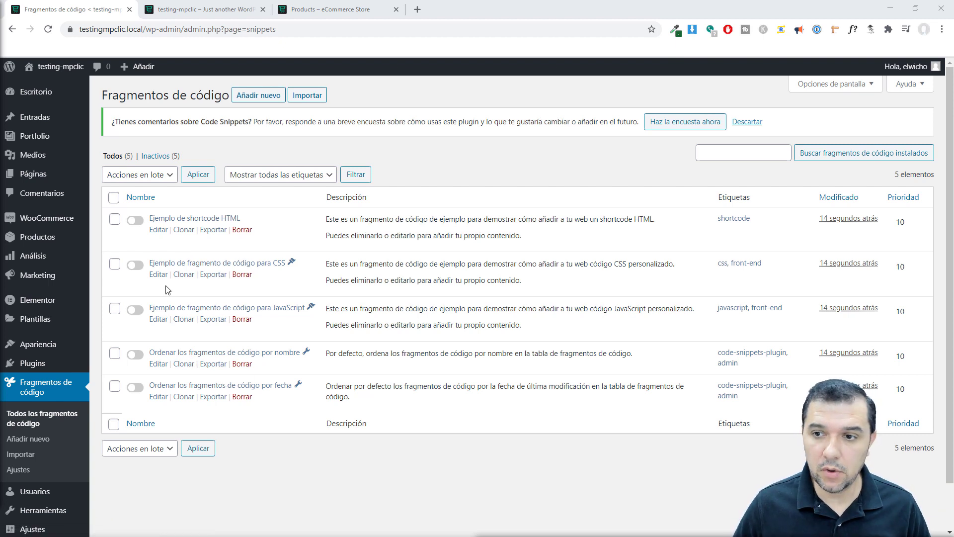
- Delete all the sample code snippets at once with the bulk action Borrar
left_click(113, 197)
left_click(167, 175)
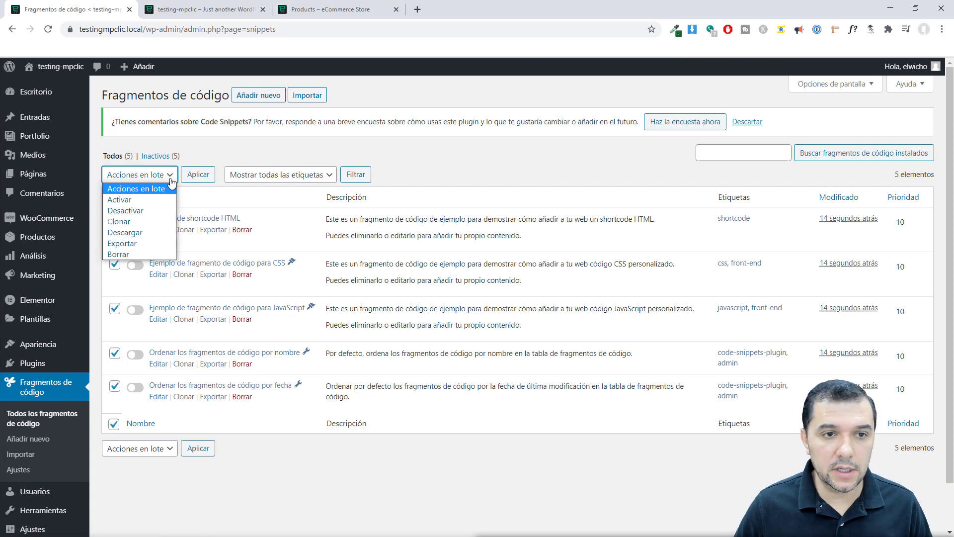
left_click(144, 251)
left_click(197, 177)
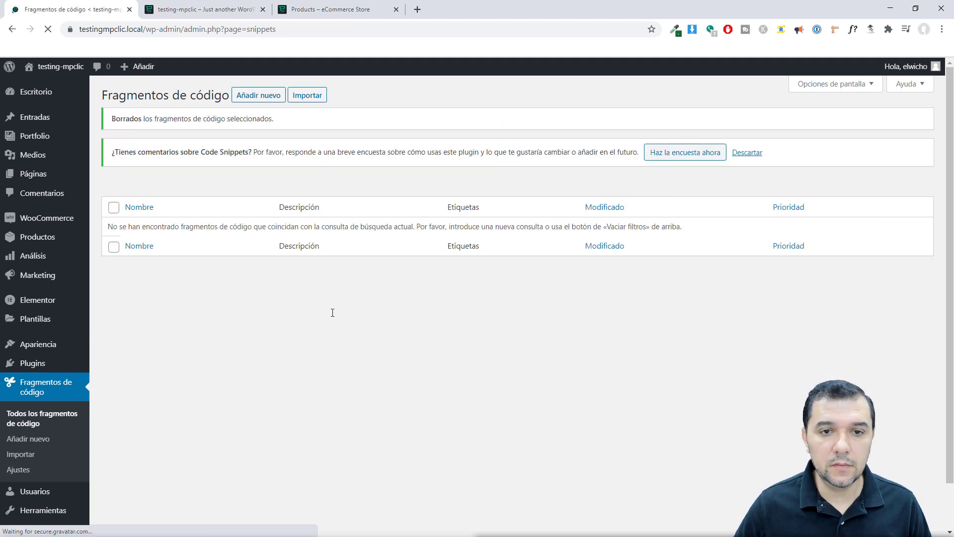
- Start a new code snippet and title it "WooCommerce Omitir Carrito"
left_click(248, 101)
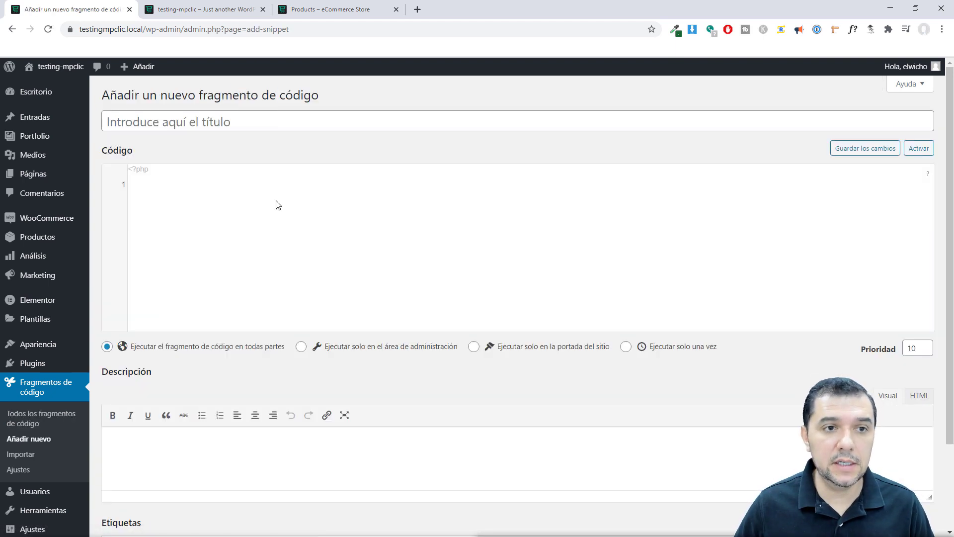
left_click(202, 128)
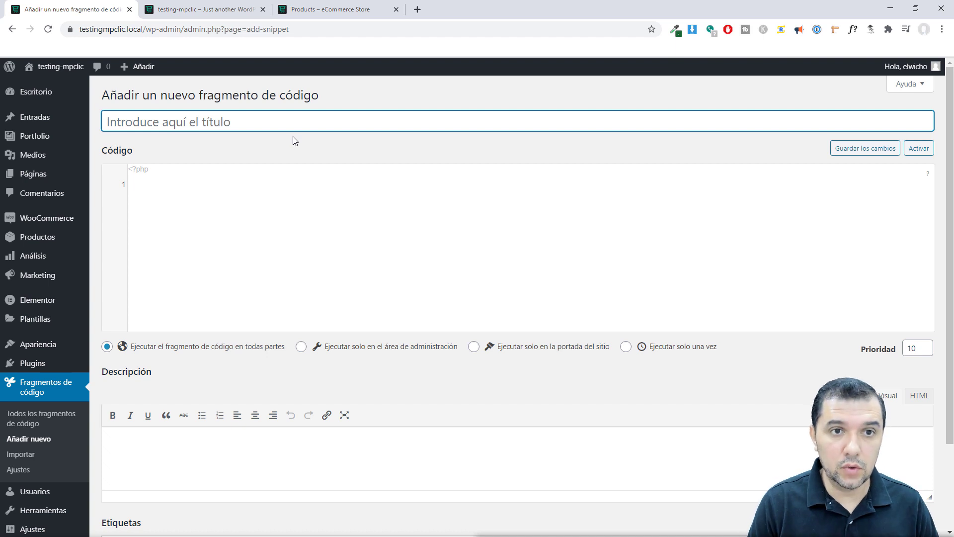
type("WooCommerc")
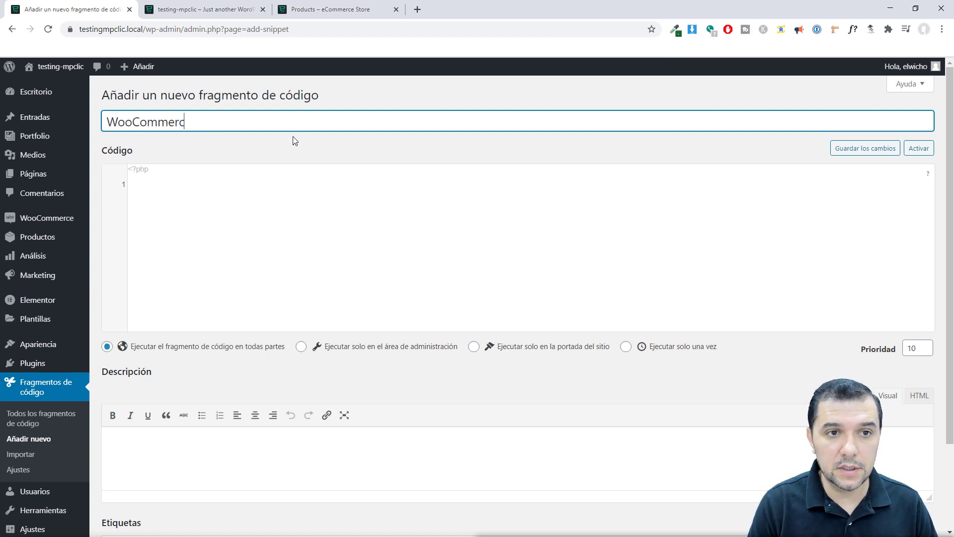
type("e Skit")
key("BackSpace")
type("p")
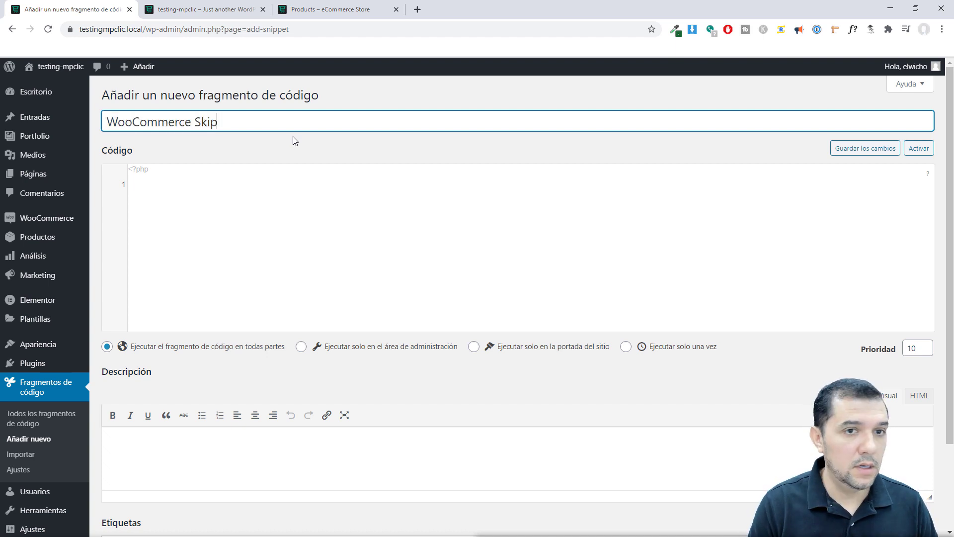
type(" Cart")
left_click_drag(194, 122, 217, 121)
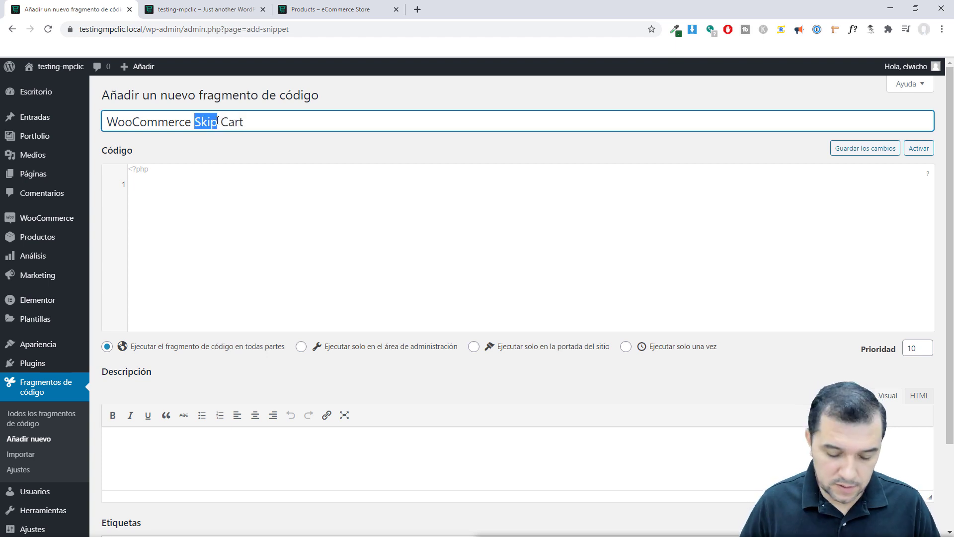
type("Omitir Carri")
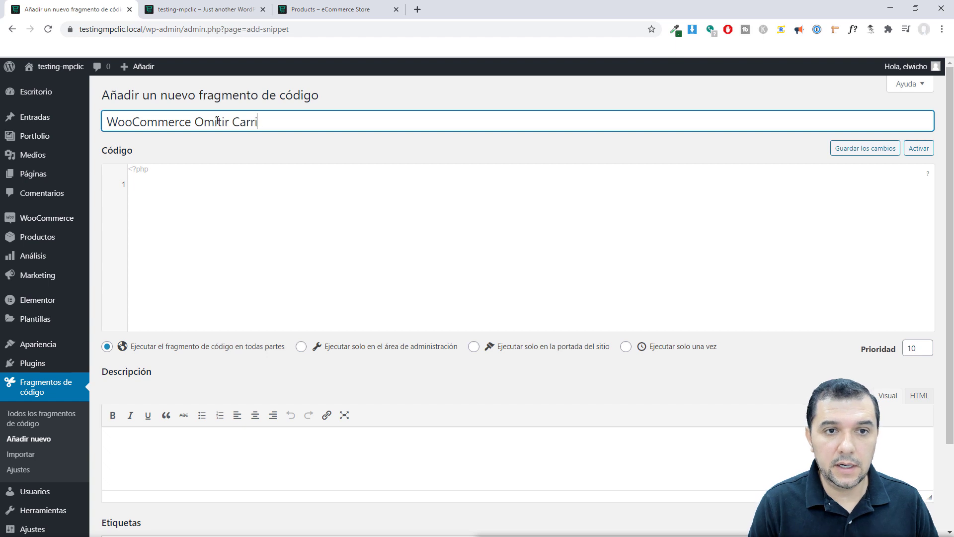
type("to")
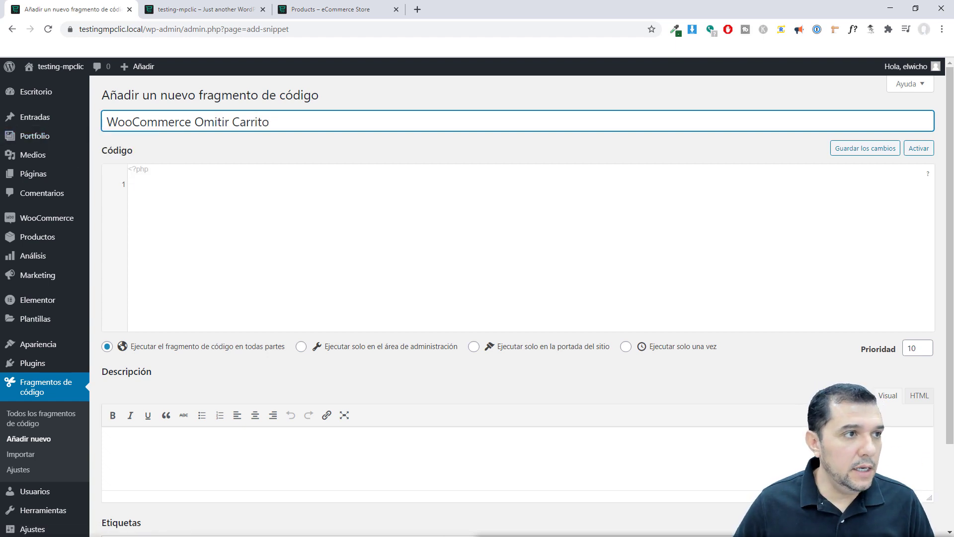
- Switch to Notepad++ and copy the complete WooCommerce Skip Cart Code, from the add_filter line through the closing brace of skip_woo_cart
key("alt+Tab")
left_click_drag(470, 84, 544, 44)
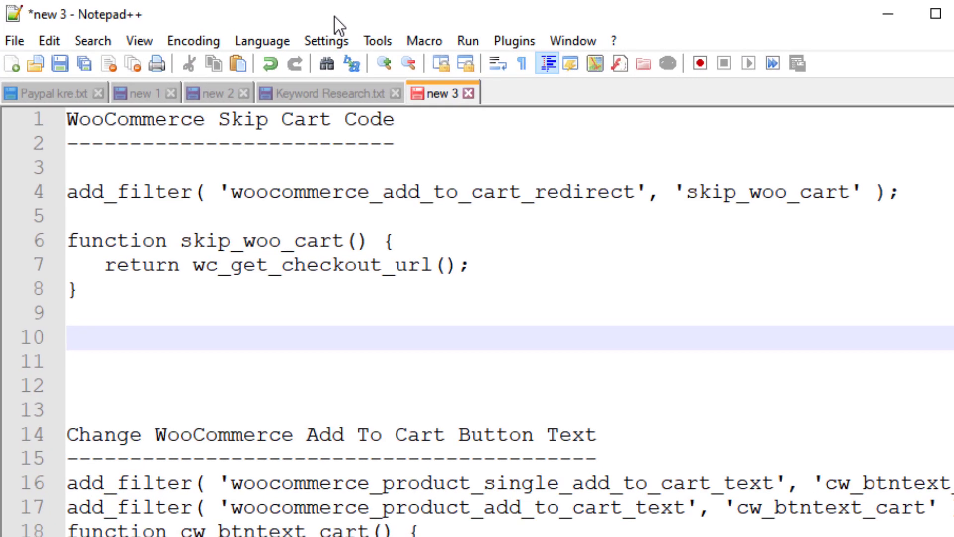
left_click(82, 291)
left_click_drag(82, 291, 67, 193)
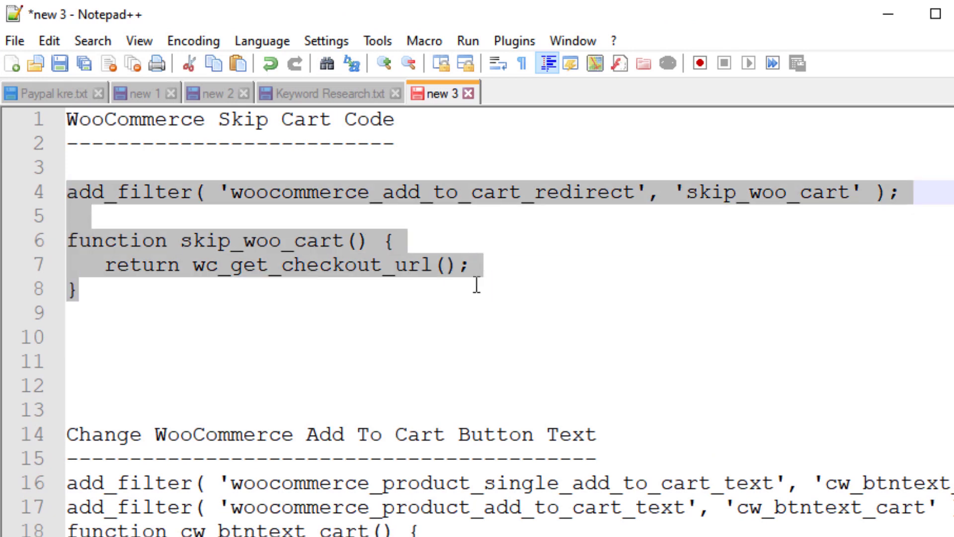
left_click(461, 270)
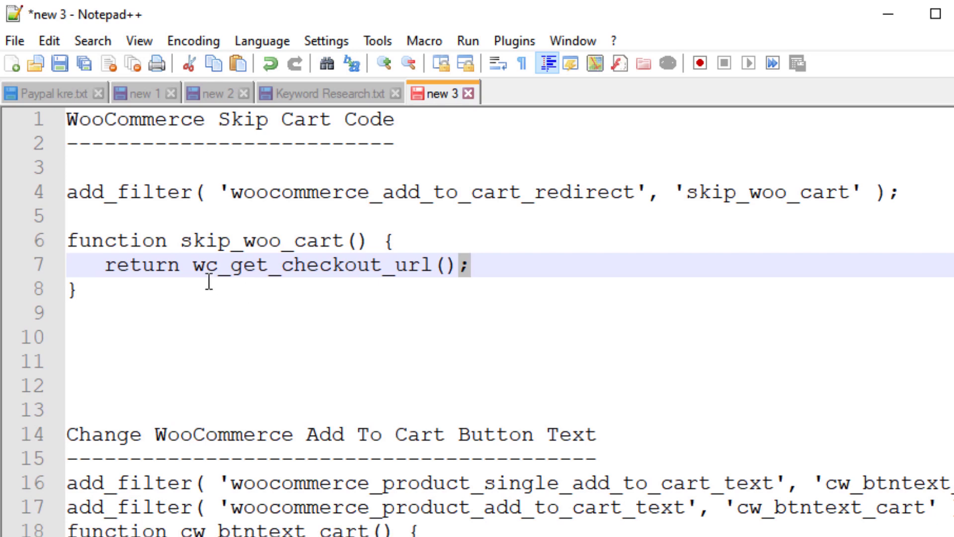
key("Down")
left_click(198, 266)
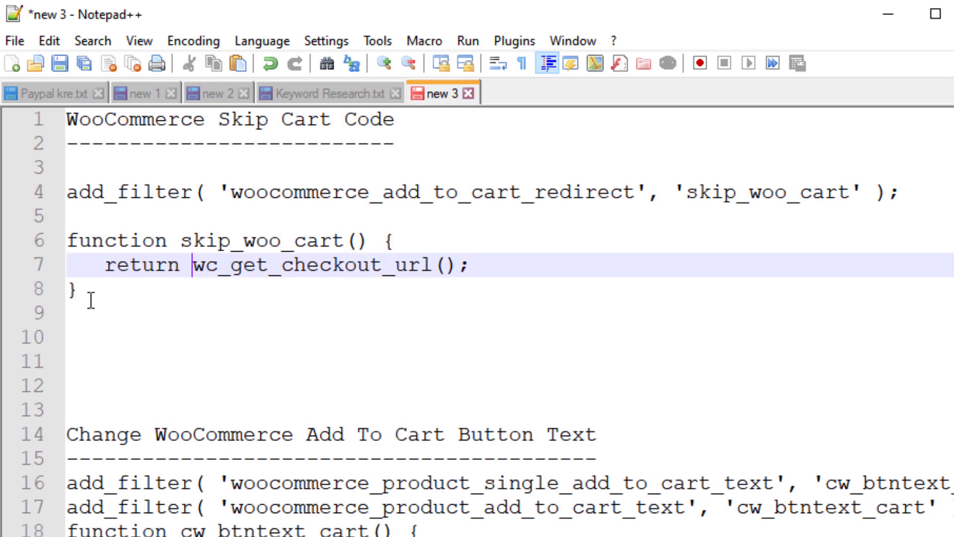
left_click(77, 290)
left_click_drag(77, 290, 67, 192)
right_click(119, 191)
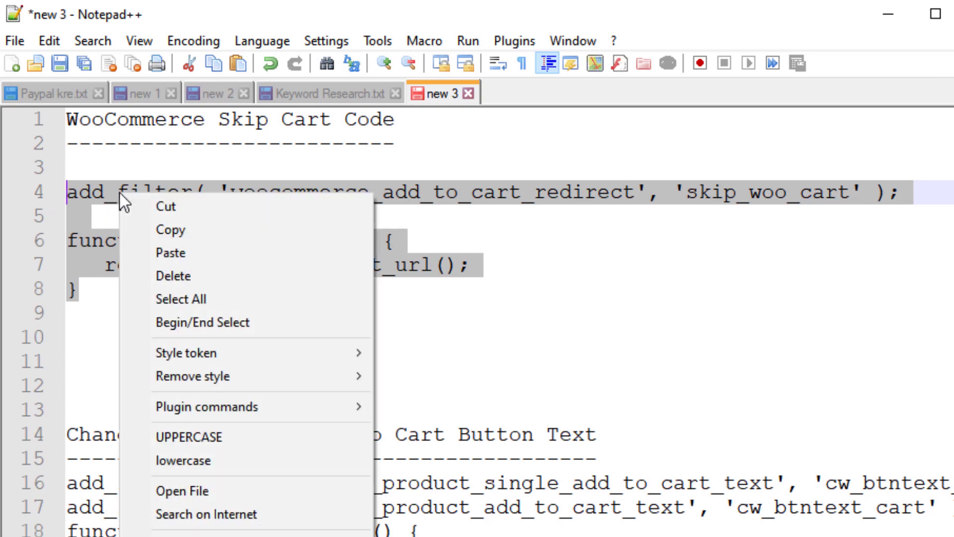
left_click(171, 230)
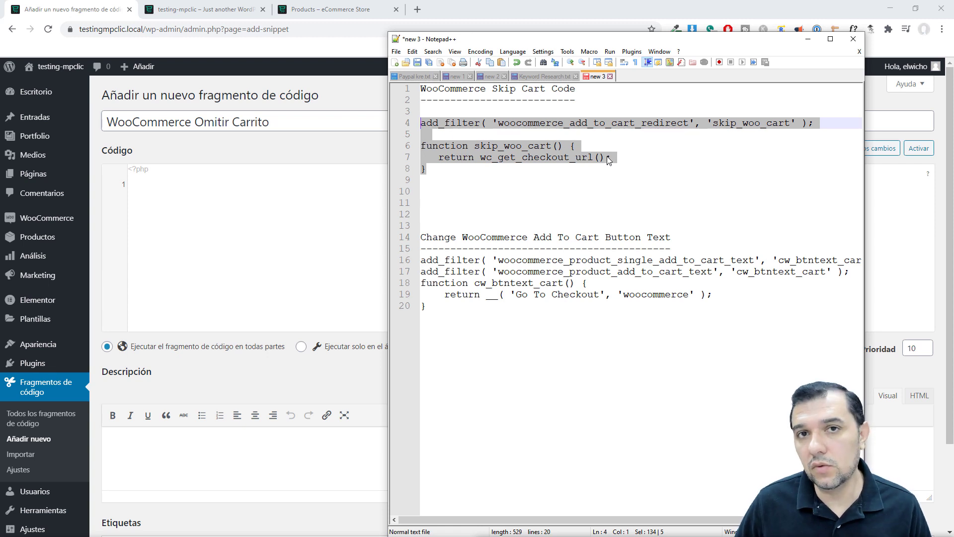
- Paste the copied skip_woo_cart code into the code area of the new WooCommerce Omitir Carrito snippet in WordPress
key("Right")
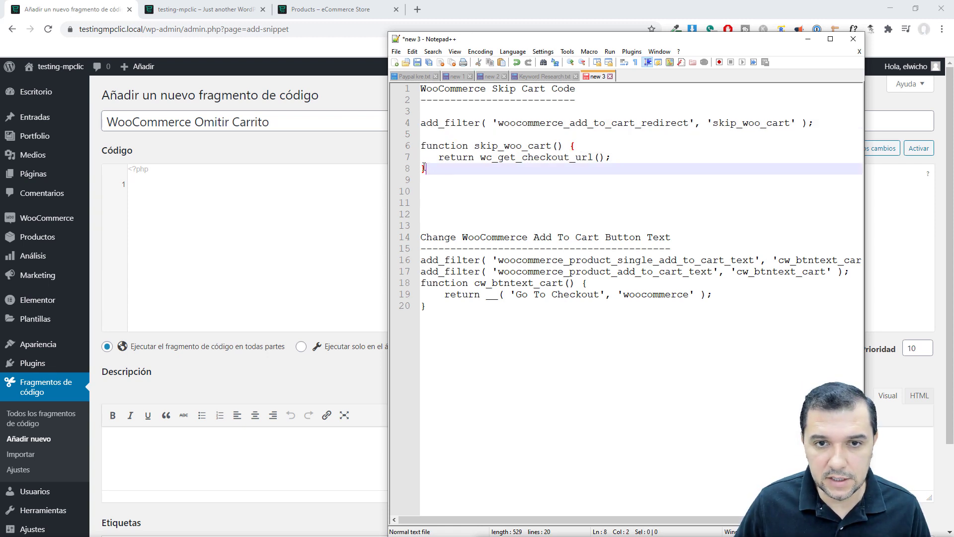
key("shift+Left")
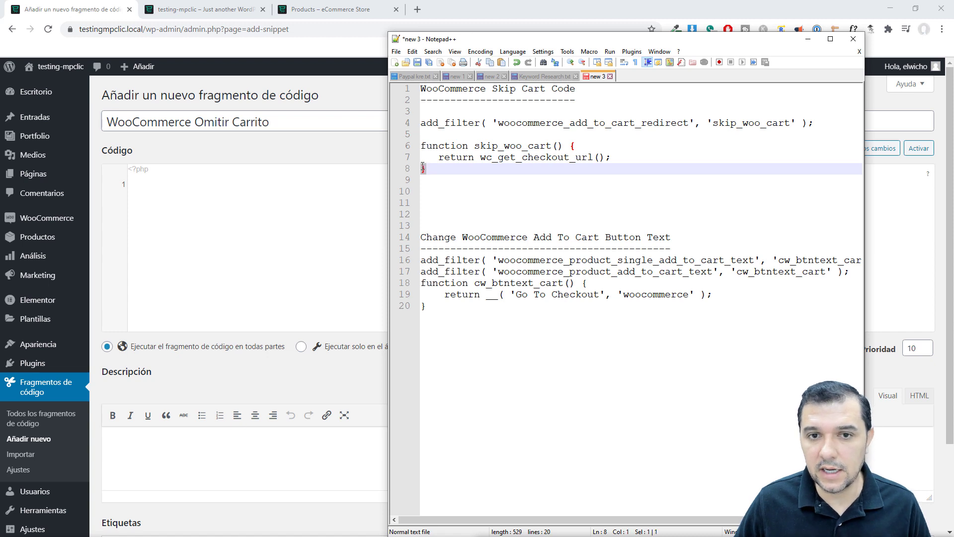
left_click(440, 166)
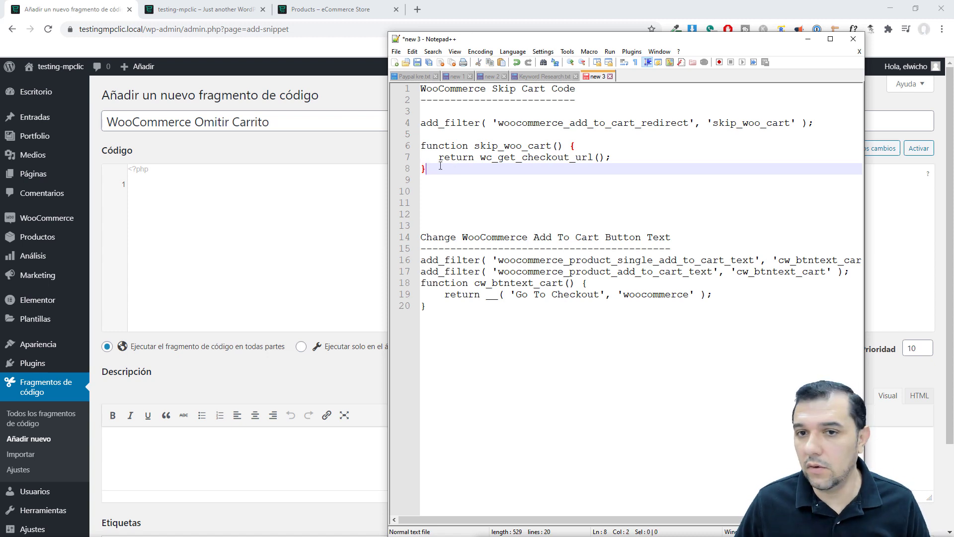
left_click_drag(430, 169, 421, 124)
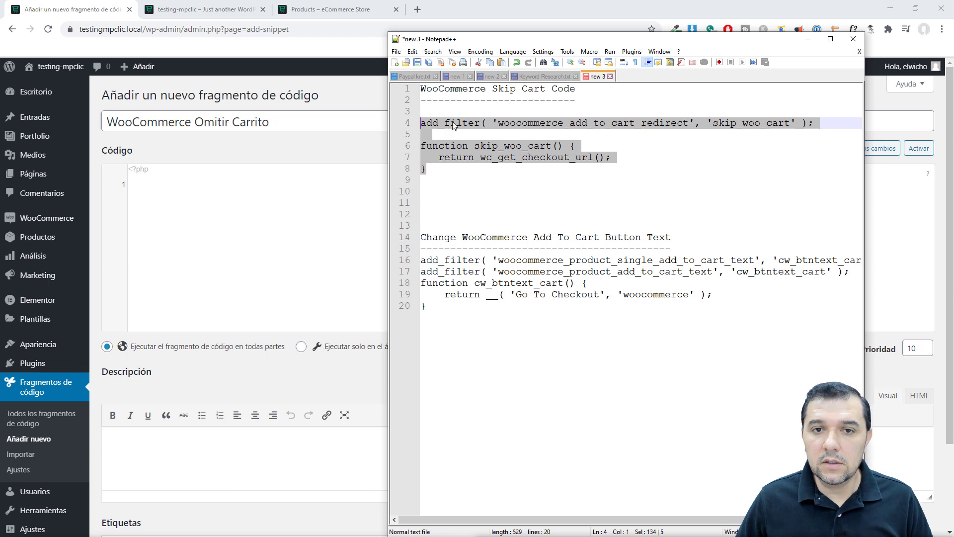
left_click(264, 185)
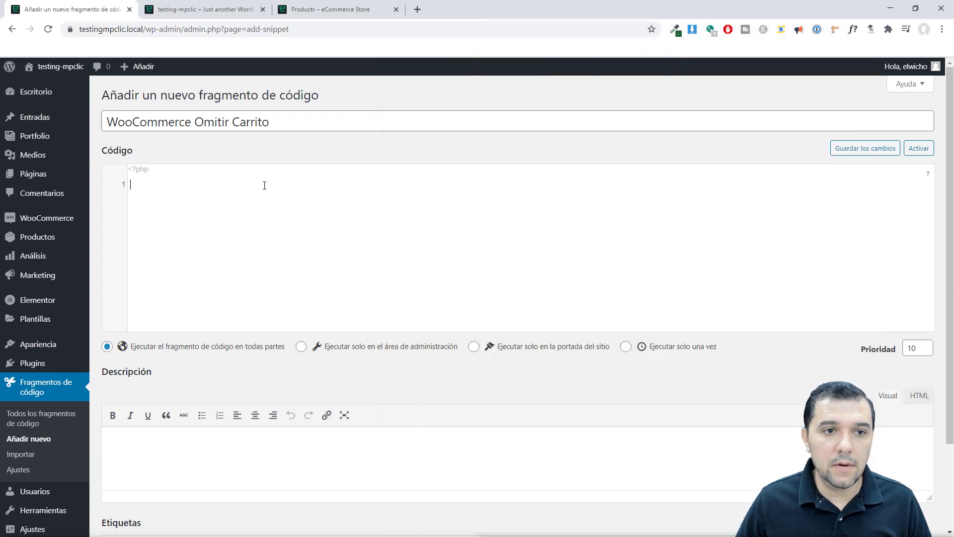
right_click(175, 204)
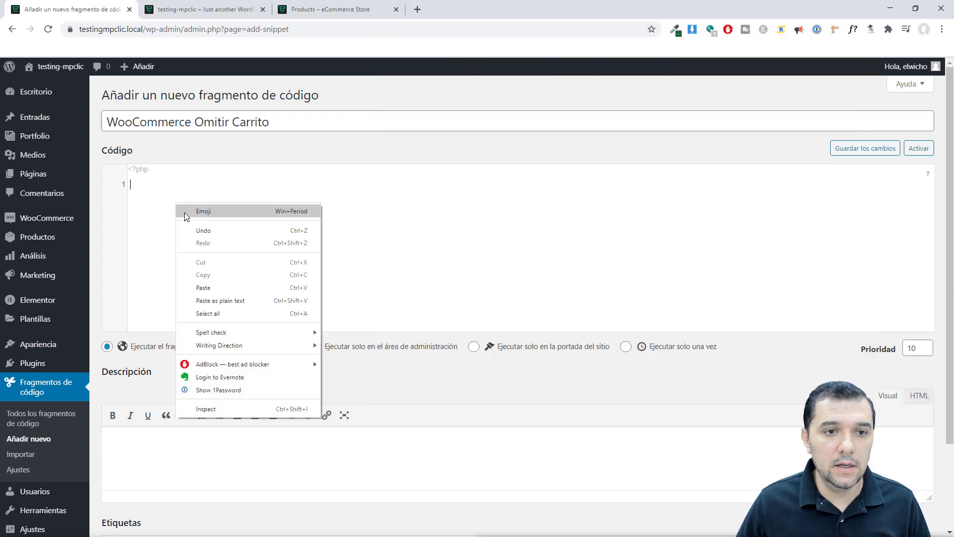
left_click(243, 284)
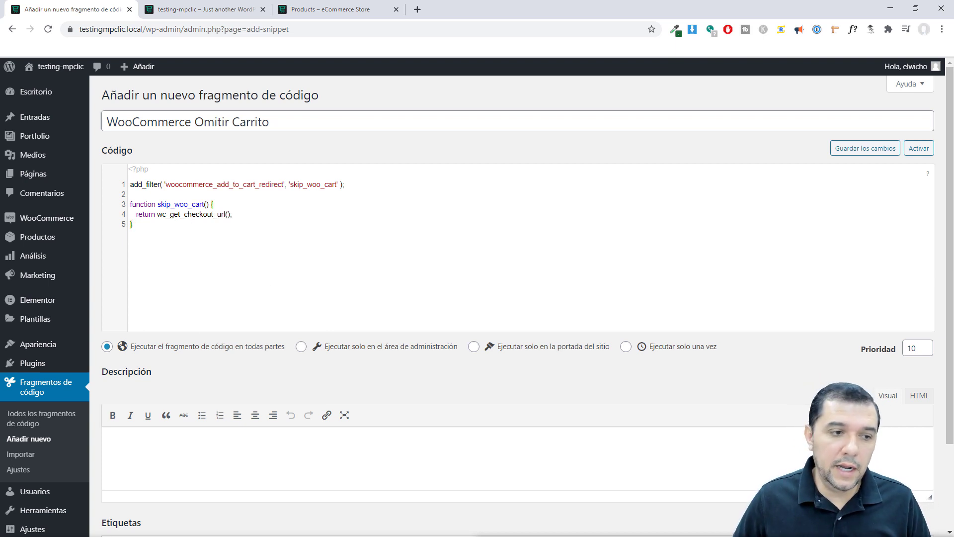
- Set the snippet to "Ejecutar solo en la portada del sitio" and save it without activating it
key("ctrl+shift+p")
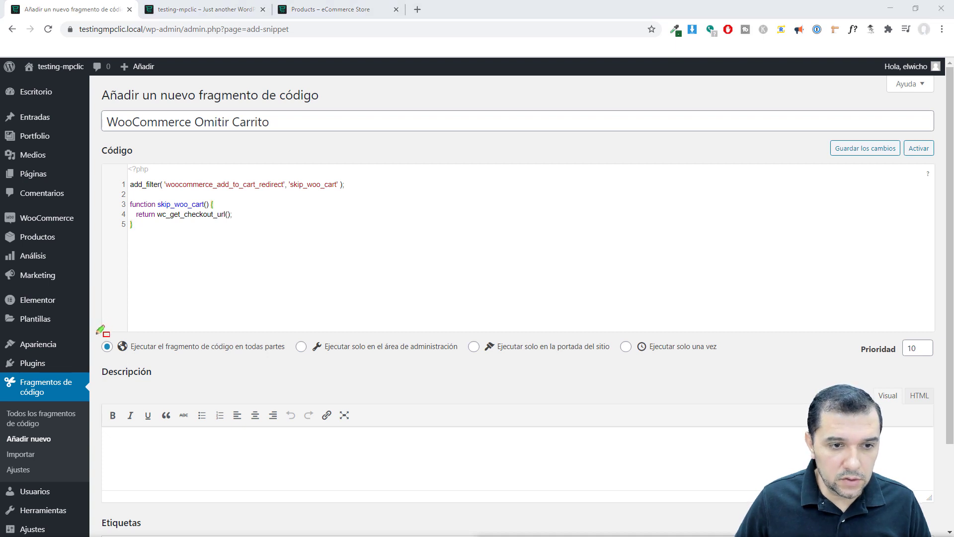
left_click_drag(95, 335, 743, 360)
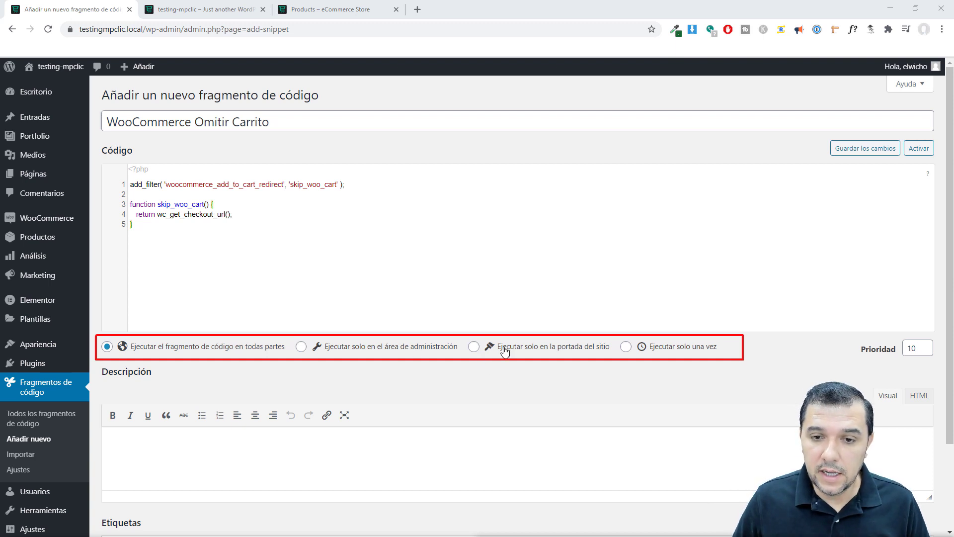
left_click(473, 346)
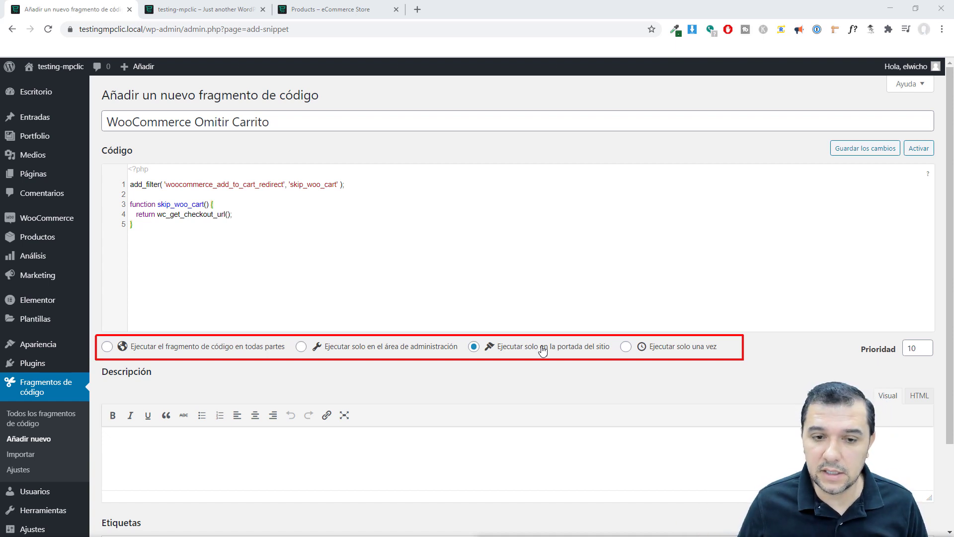
scroll(207, 464, "down", 2)
left_click(199, 436)
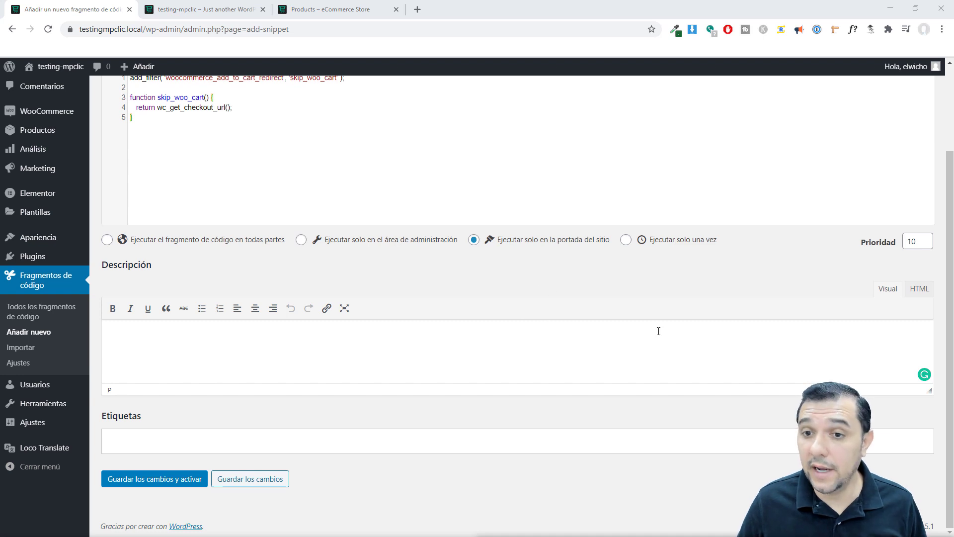
scroll(658, 331, "up", 3)
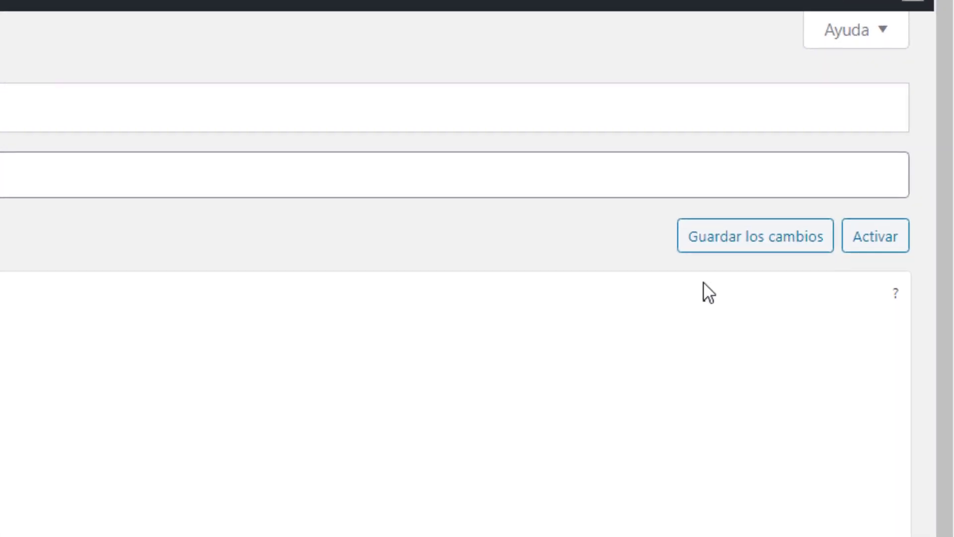
left_click(724, 248)
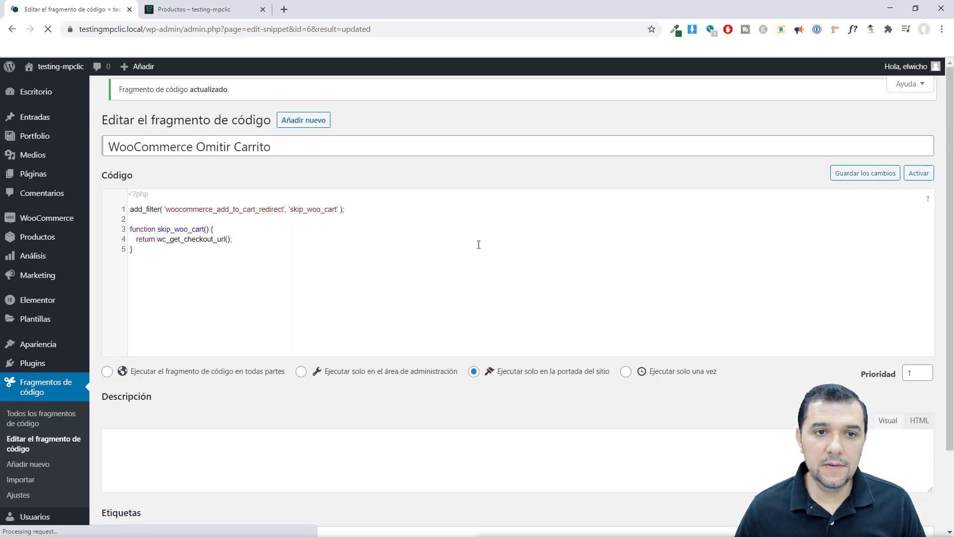
- Examine the product listings and their add-to-cart links on the store's Shop page
left_click(183, 11)
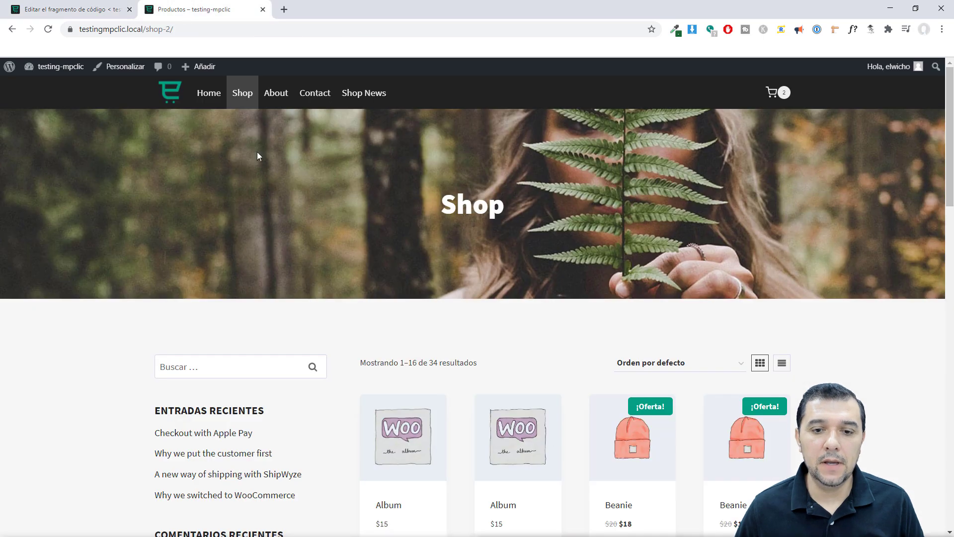
scroll(301, 356, "down", 3)
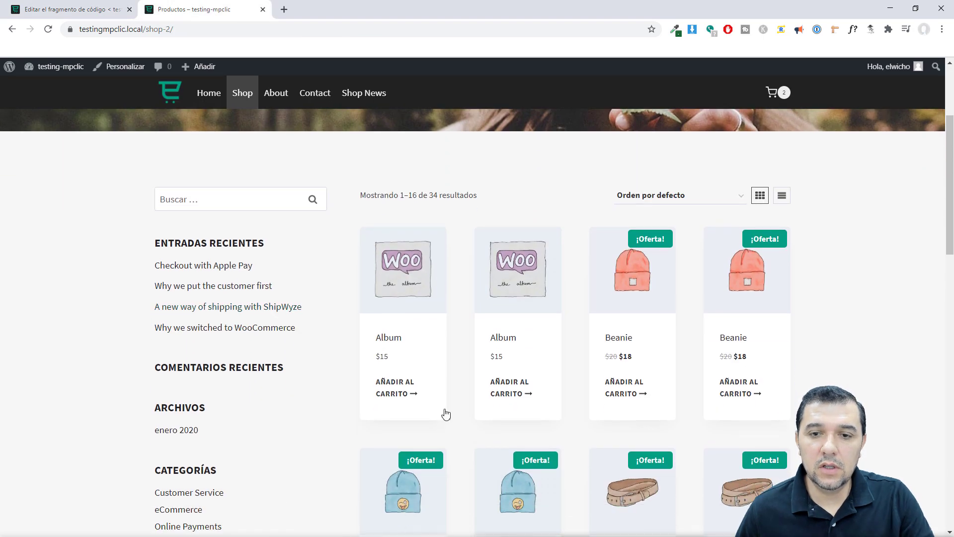
scroll(547, 380, "down", 6)
scroll(507, 404, "up", 9)
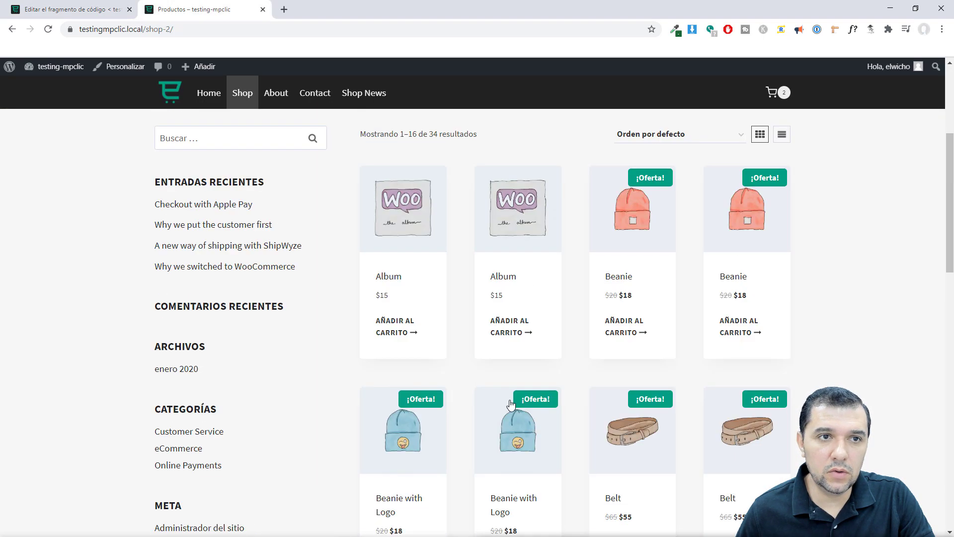
scroll(551, 402, "down", 8)
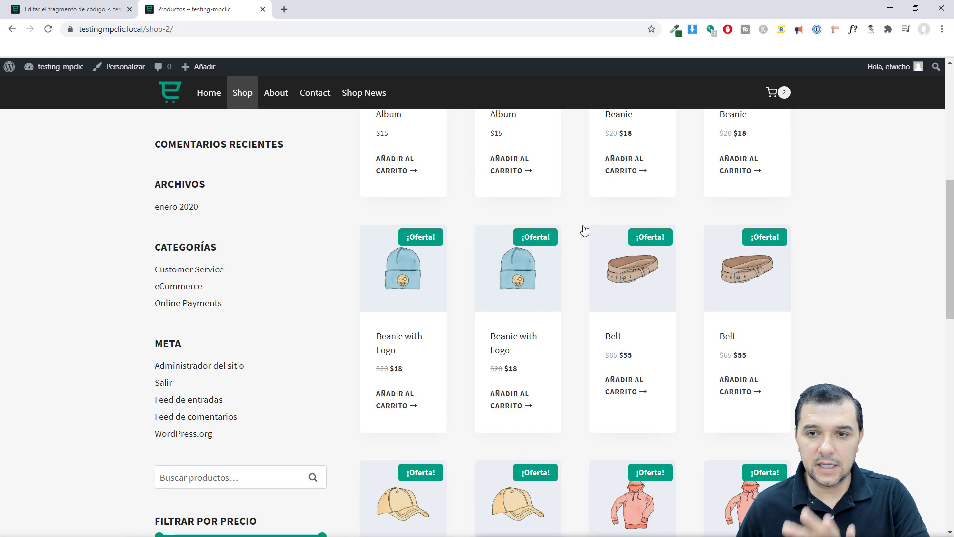
scroll(433, 288, "down", 3)
scroll(433, 292, "up", 7)
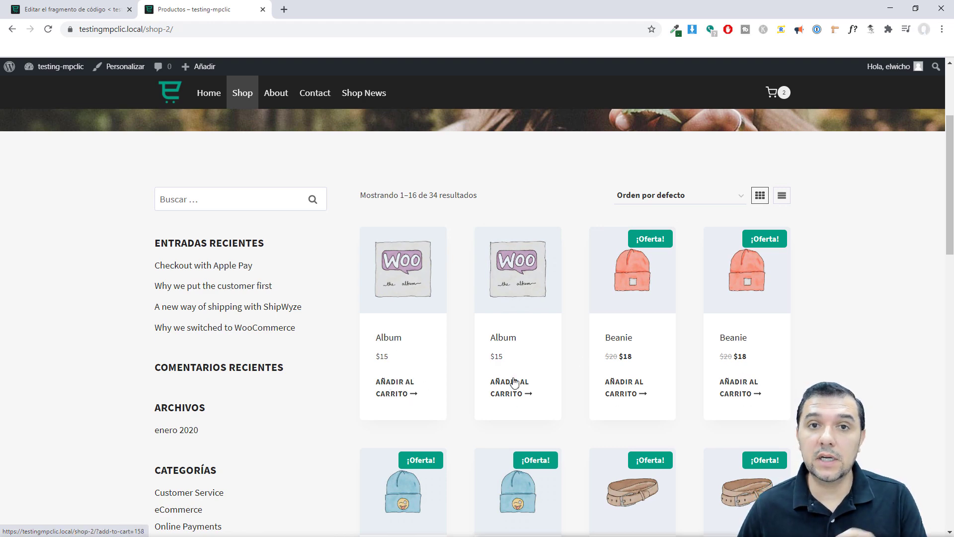
scroll(409, 443, "down", 4)
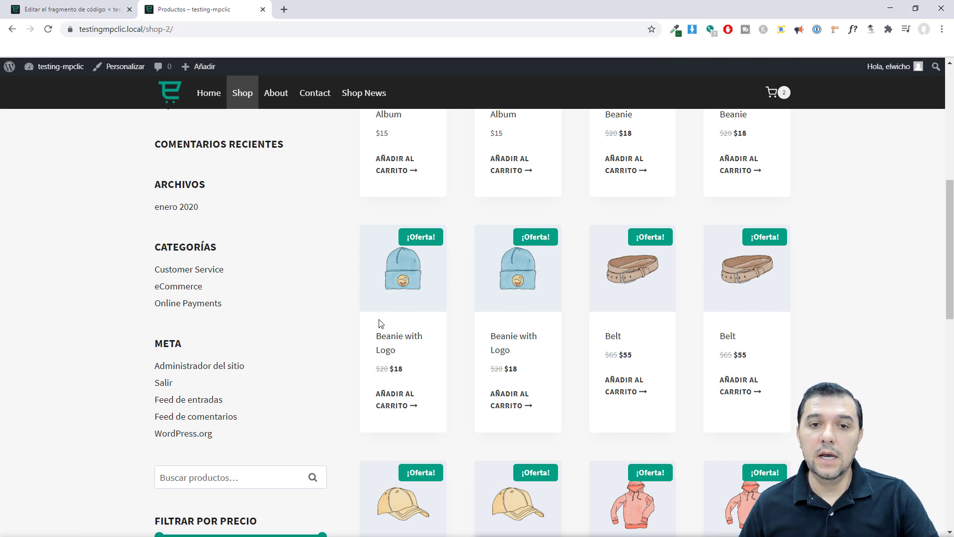
scroll(380, 324, "up", 5)
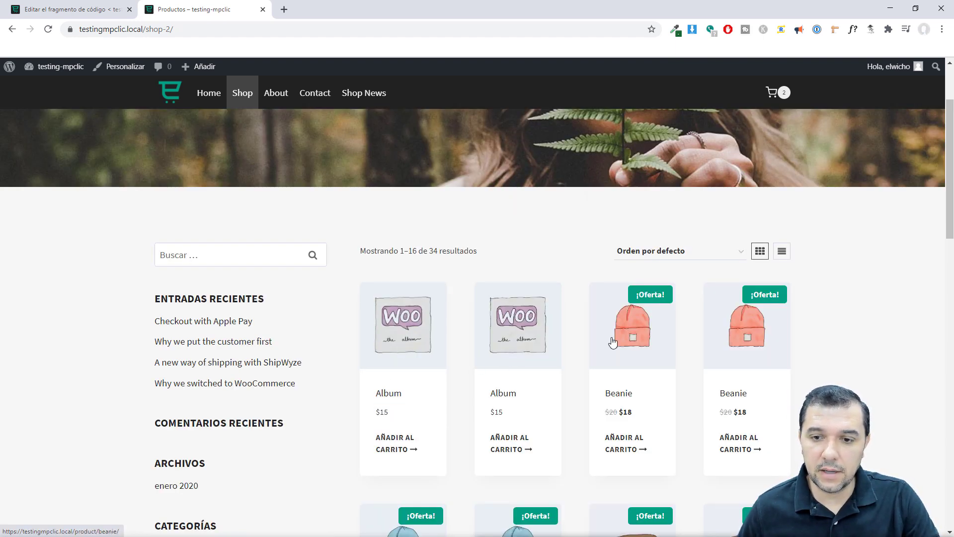
scroll(489, 381, "down", 2)
scroll(489, 381, "down", 4)
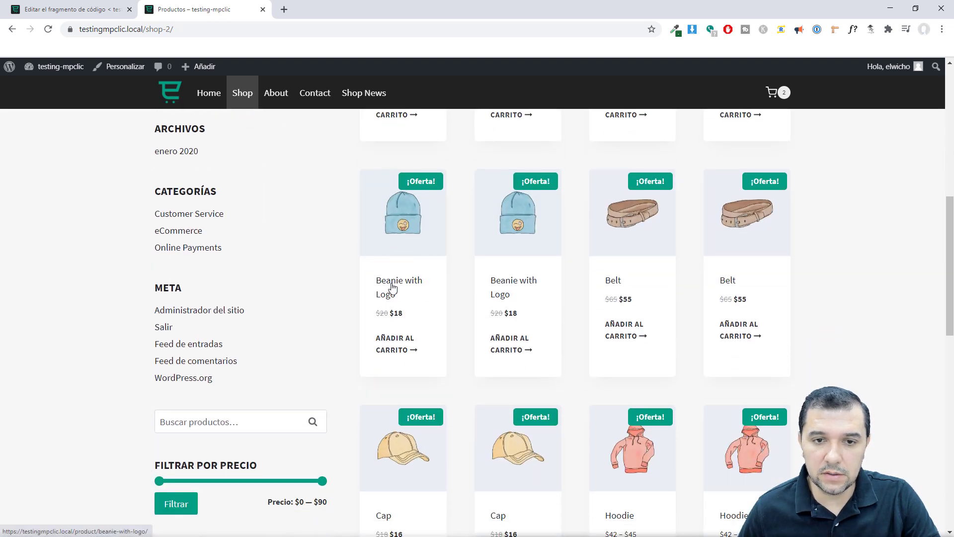
- Add one Beanie with Logo to the cart from its product page and view the cart
left_click(391, 287)
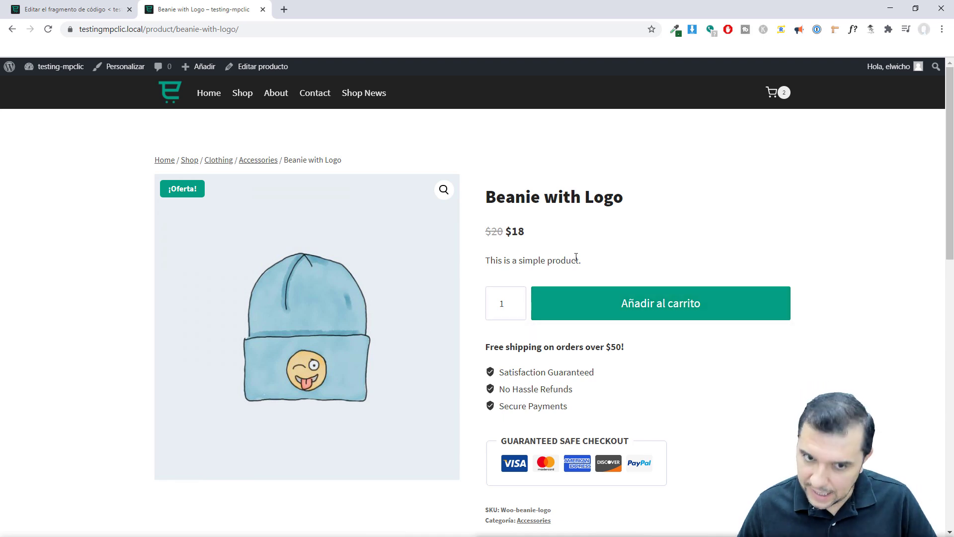
left_click(631, 304)
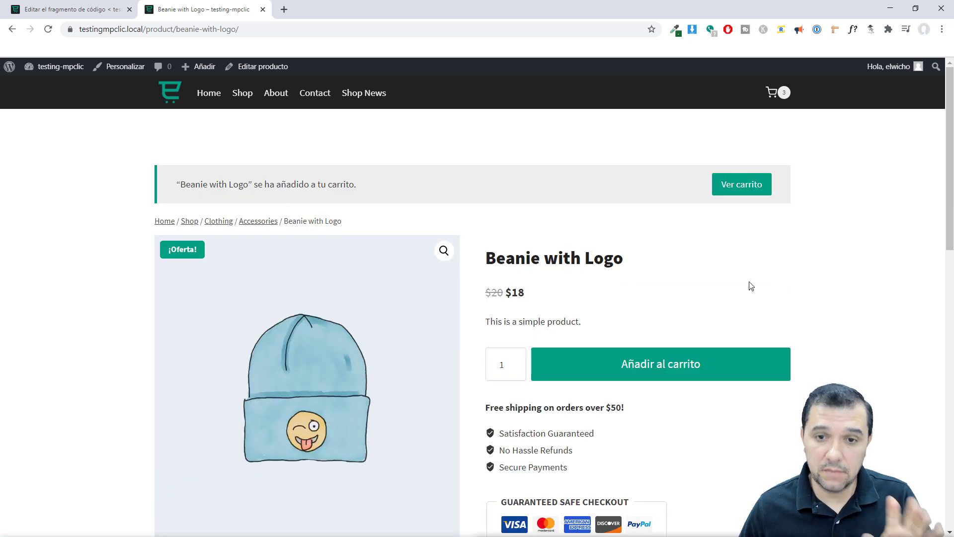
left_click(732, 192)
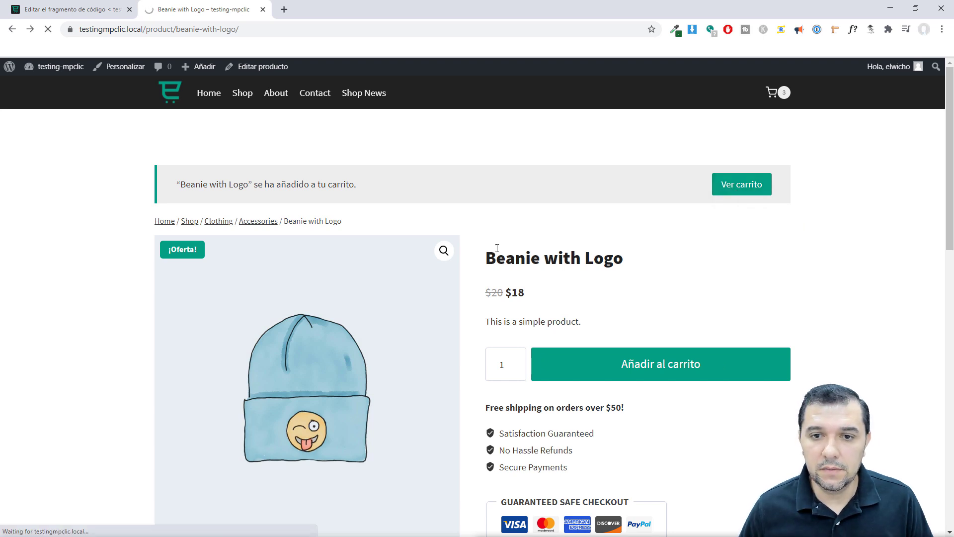
- Activate the WooCommerce Omitir Carrito snippet from the list of all code snippets
left_click(75, 14)
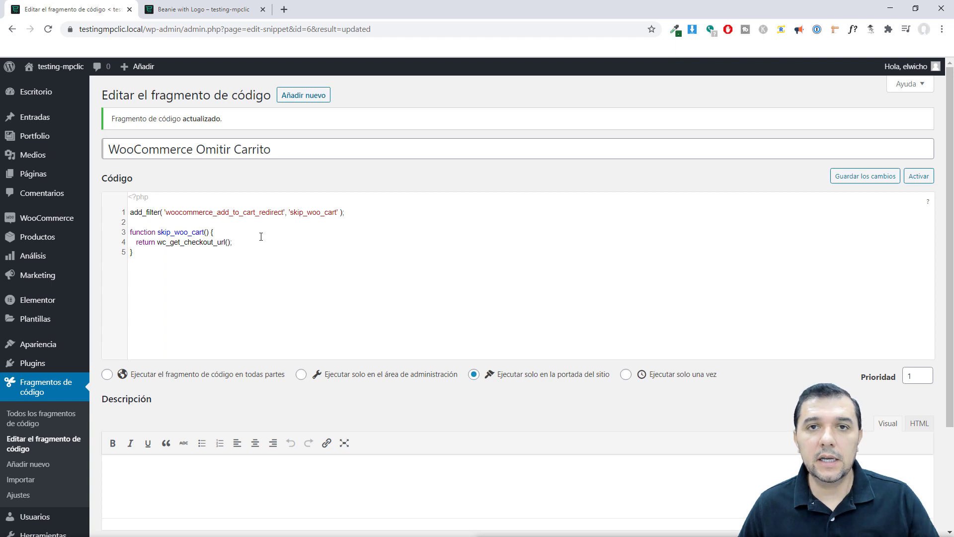
left_click_drag(154, 269, 130, 204)
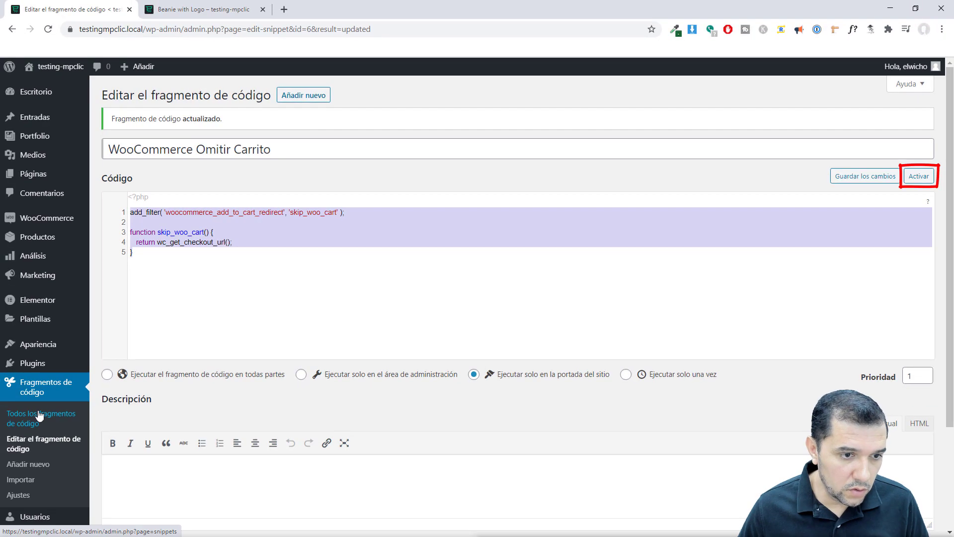
left_click(40, 416)
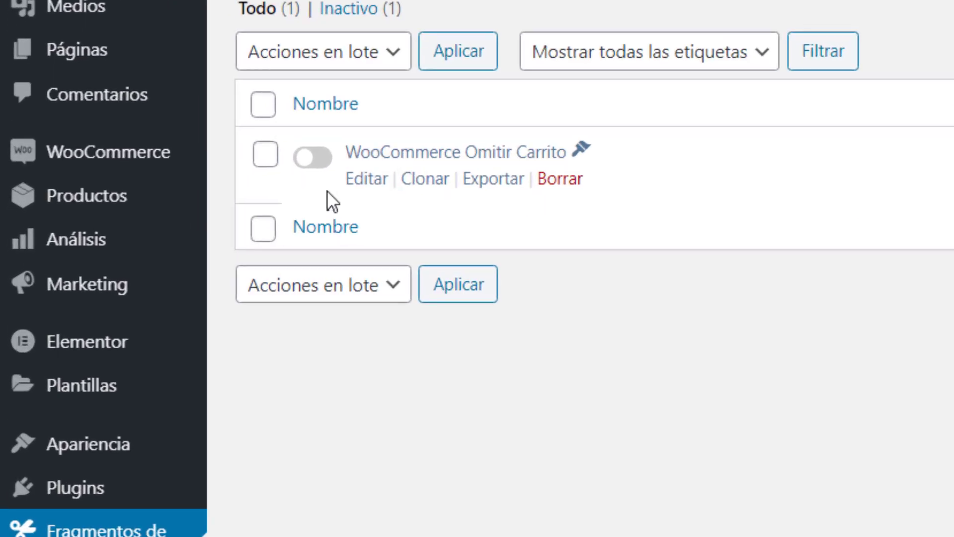
left_click(322, 160)
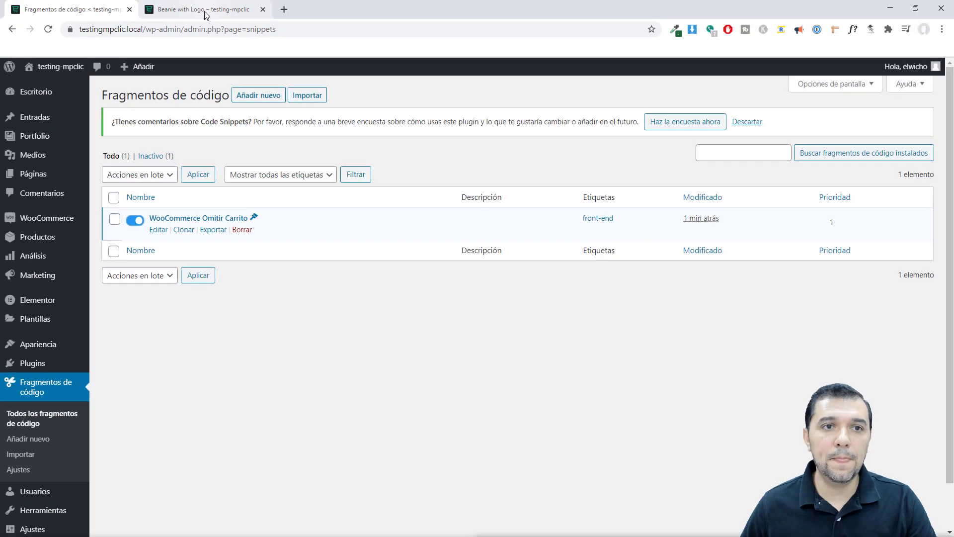
- Reload the Beanie with Logo product page and add one unit to the cart to test the redirect
key("ctrl+Tab")
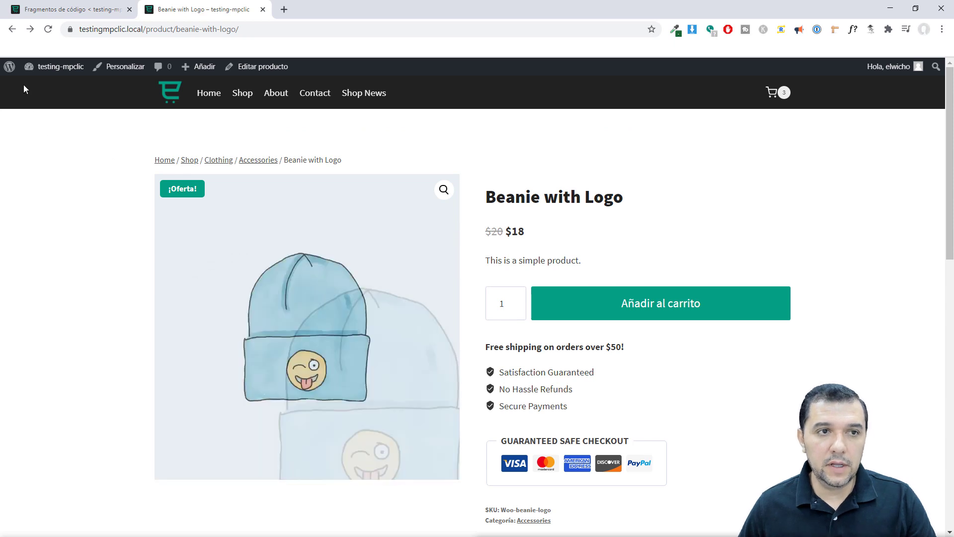
left_click(48, 29)
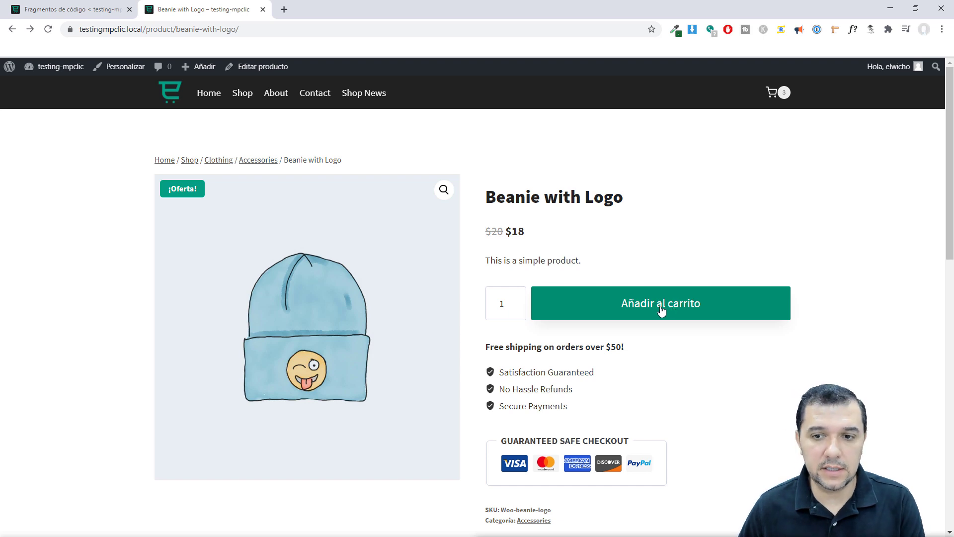
left_click(644, 311)
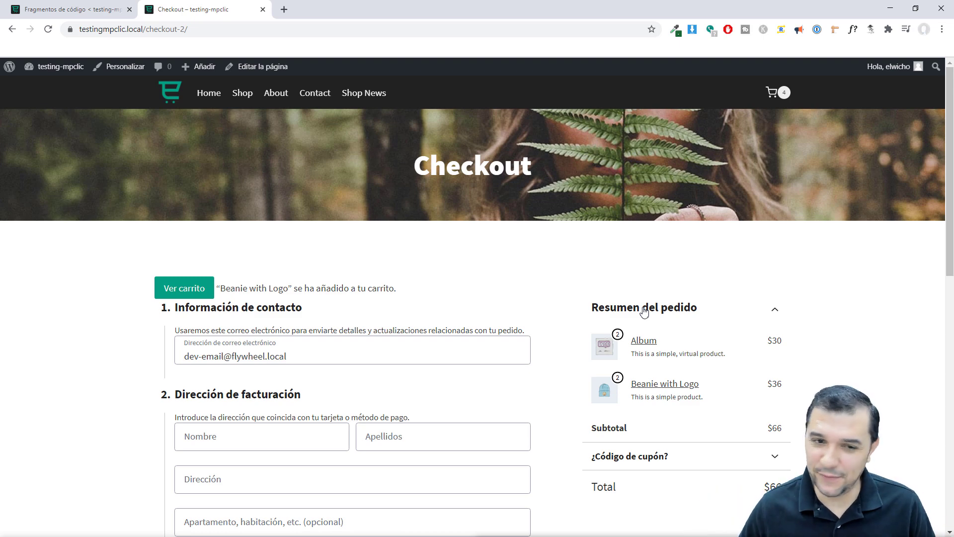
- Examine the checkout page from the contact and billing fields to the payment method and order button
scroll(395, 298, "down", 5)
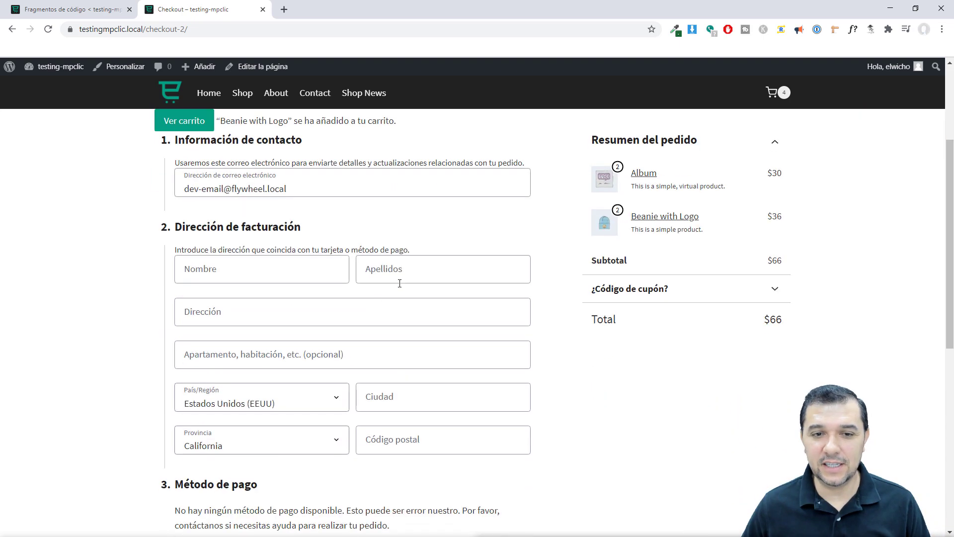
scroll(358, 284, "down", 3)
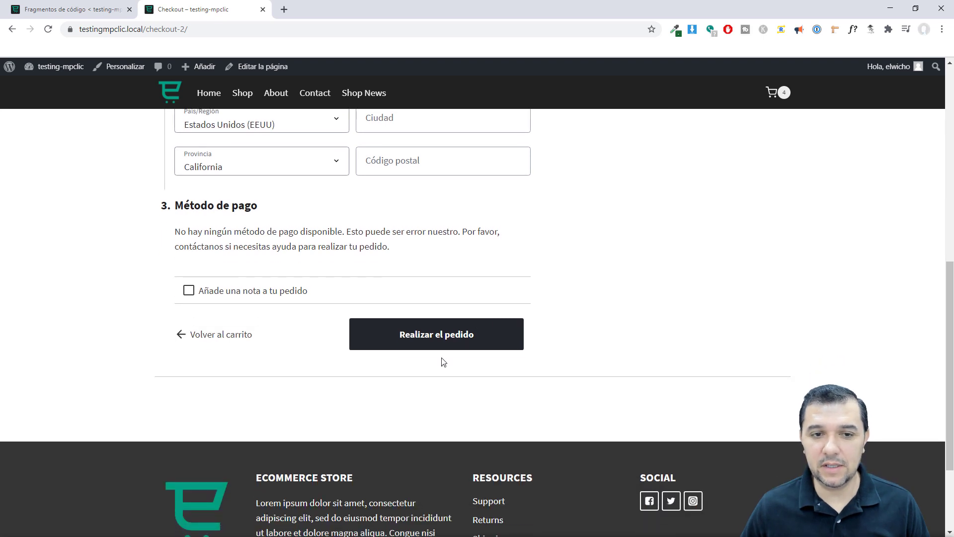
scroll(442, 360, "up", 9)
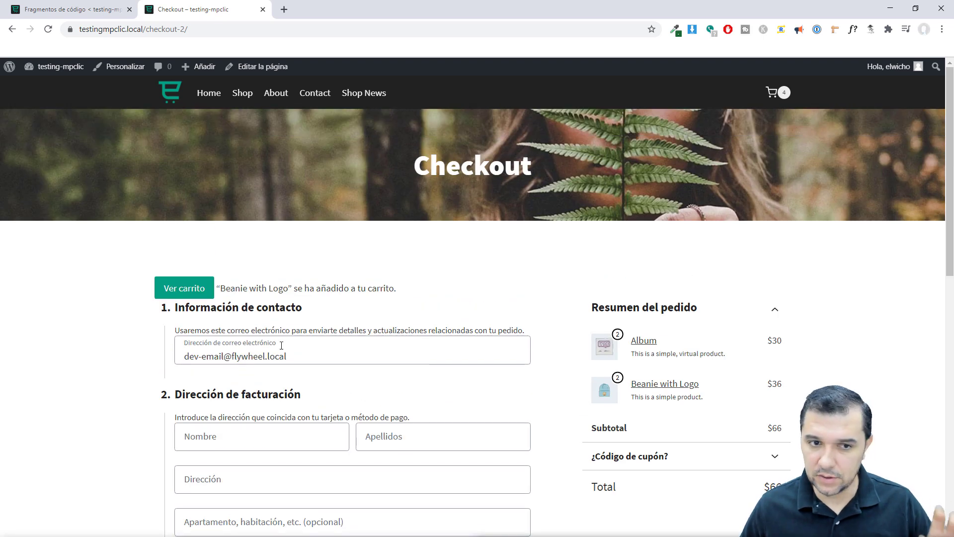
scroll(254, 387, "down", 3)
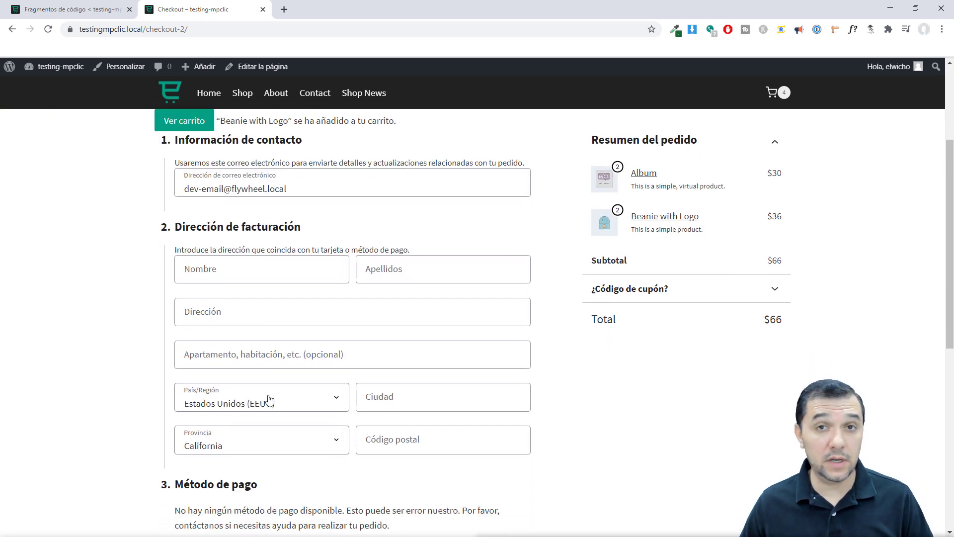
scroll(330, 310, "down", 2)
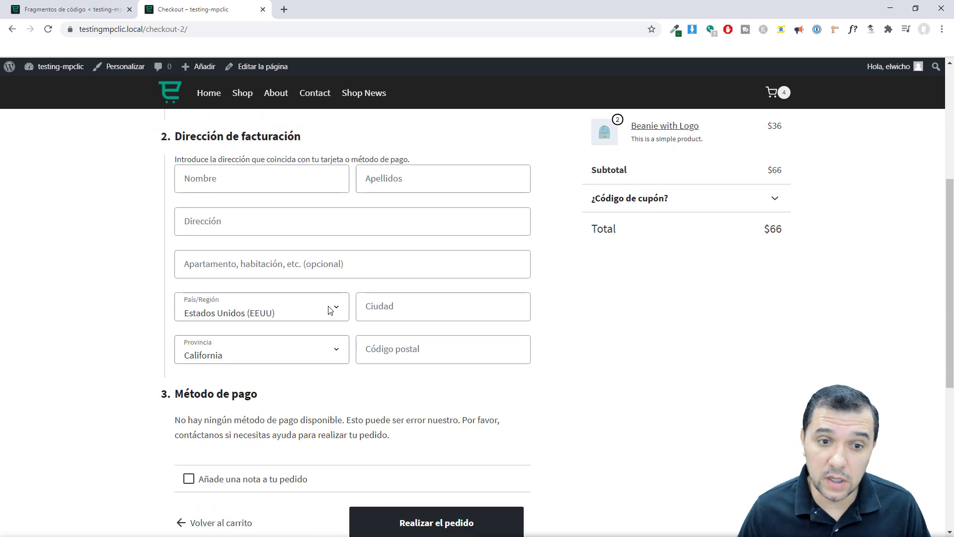
scroll(330, 309, "down", 2)
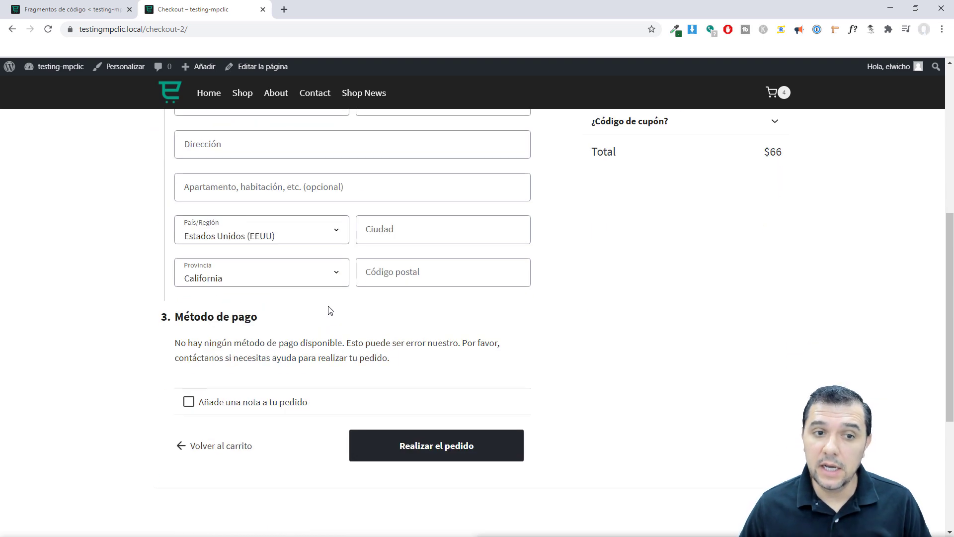
left_click(461, 437)
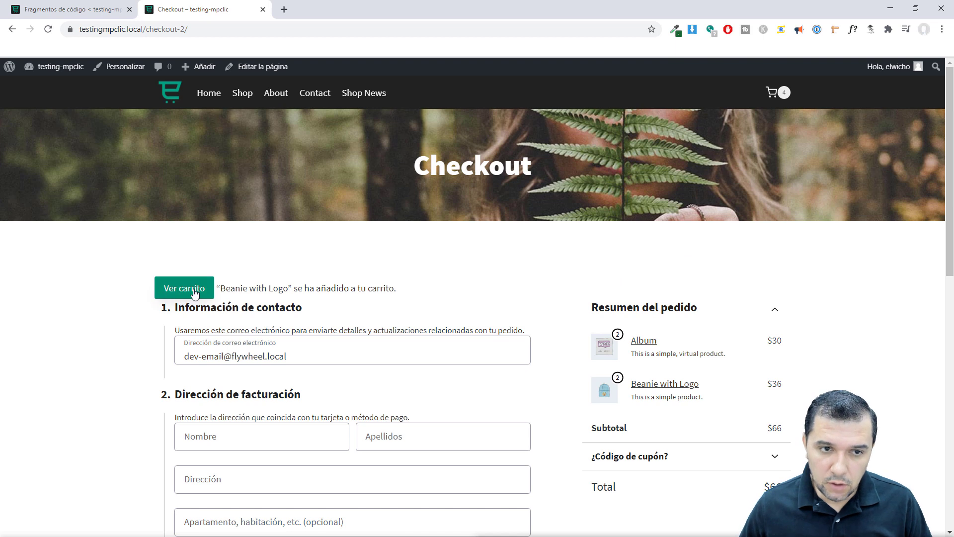
- View the cart from the checkout page, return to checkout and review the order summary
left_click(190, 295)
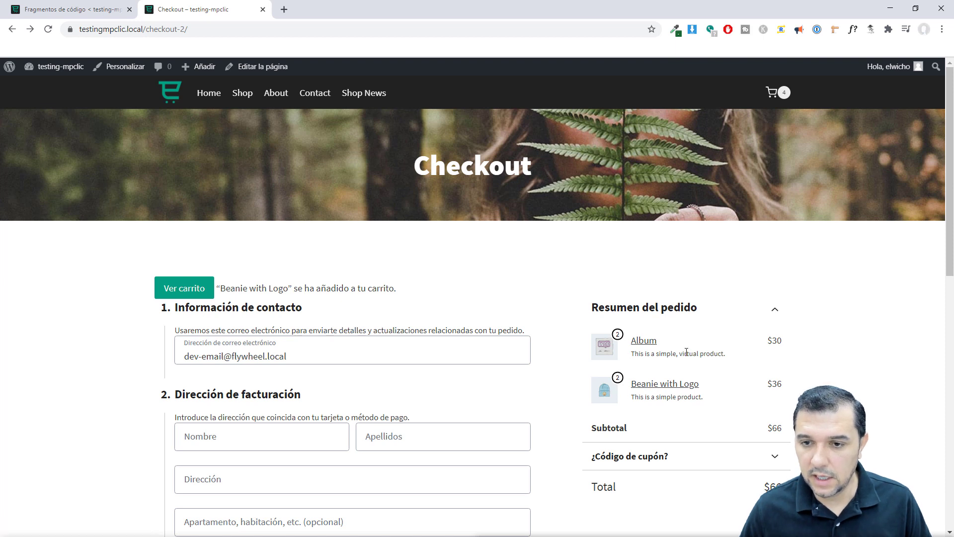
scroll(681, 416, "down", 1)
scroll(679, 411, "down", 1)
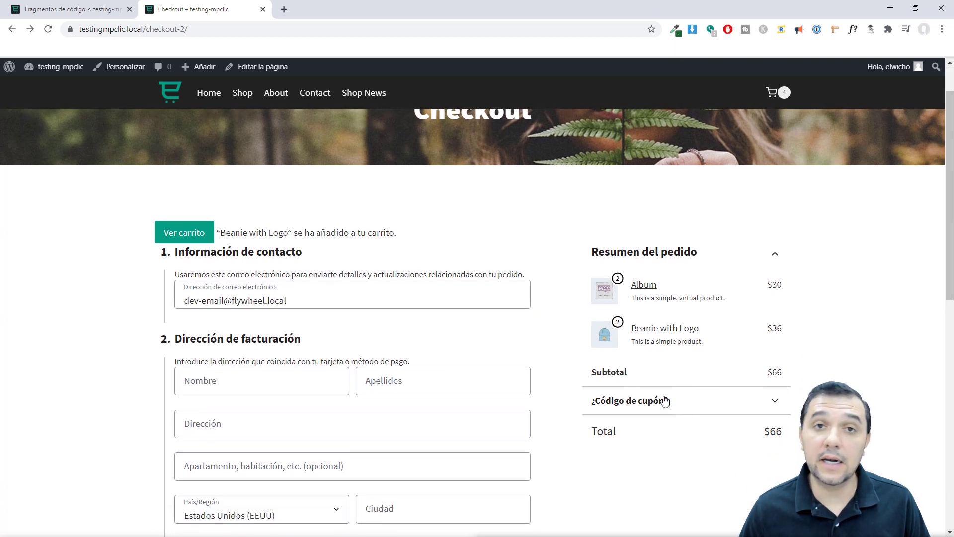
scroll(660, 395, "up", 1)
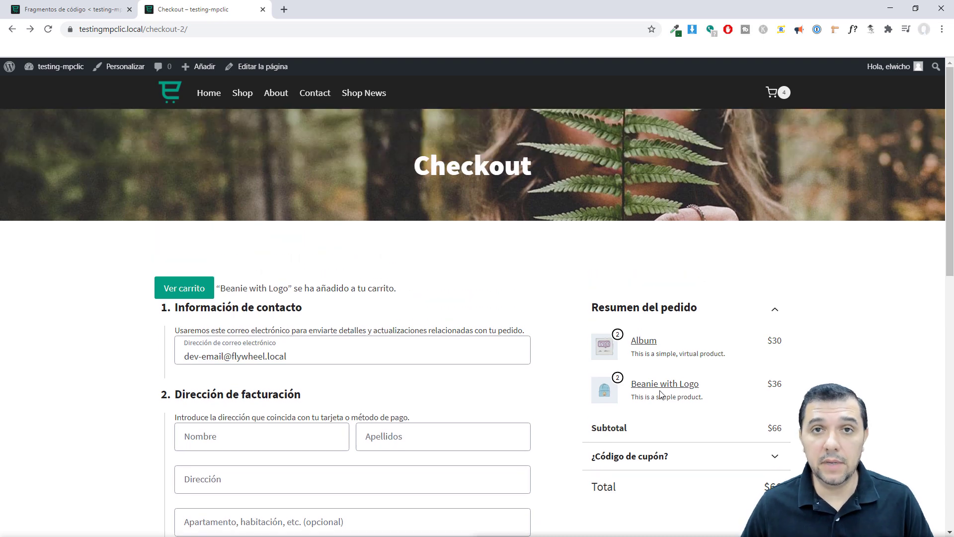
scroll(659, 391, "down", 3)
scroll(659, 390, "up", 3)
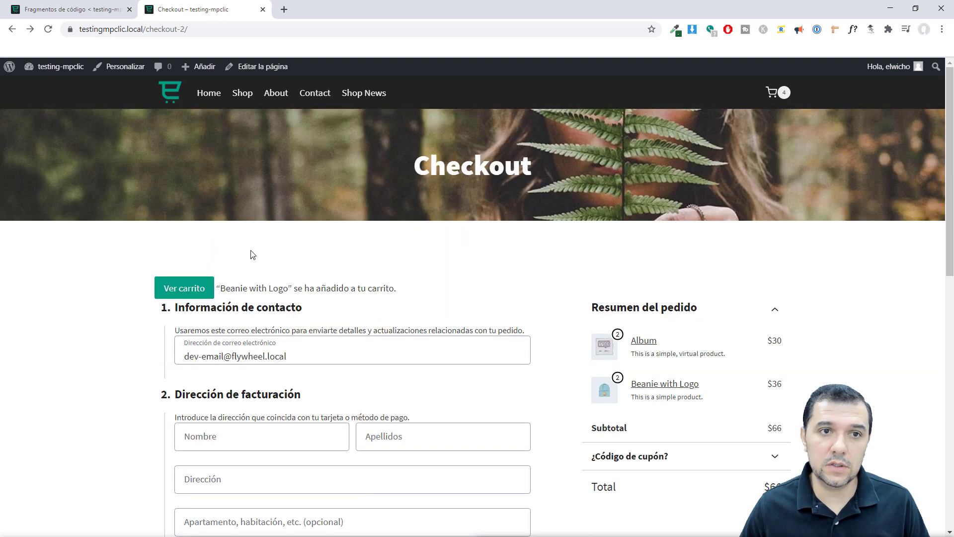
- Return to the Beanie with Logo product page and examine its free shipping offer, guarantee texts and add-to-cart button
left_click(85, 10)
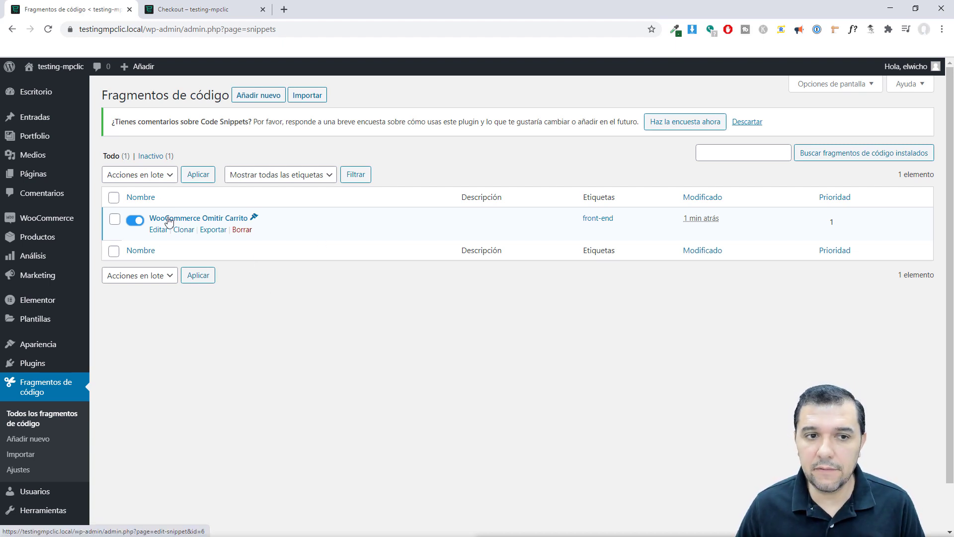
left_click(199, 9)
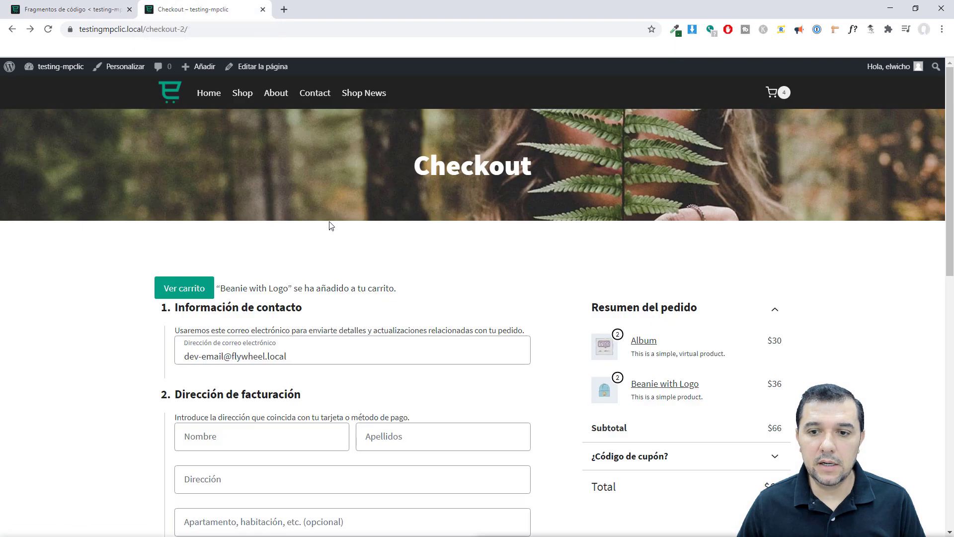
key("alt+Left")
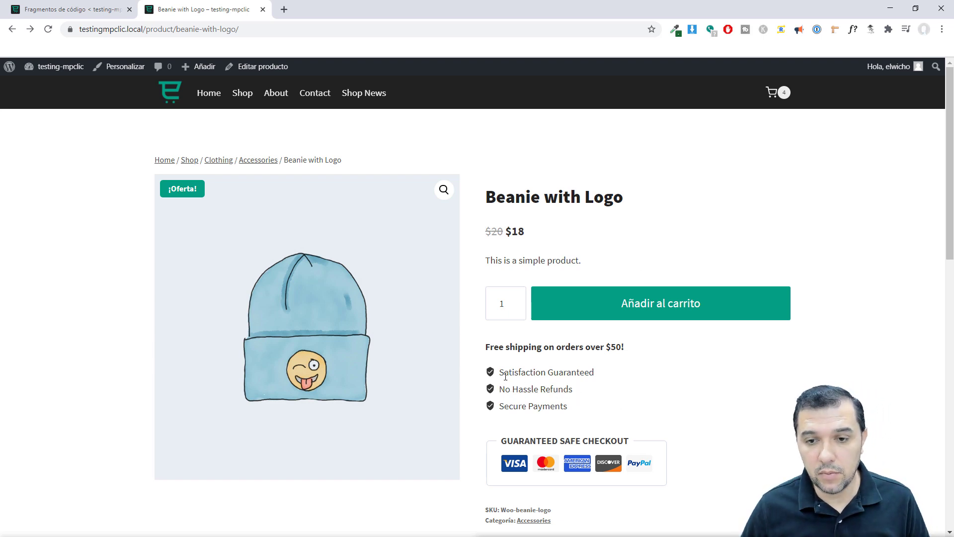
left_click_drag(498, 372, 594, 373)
left_click_drag(498, 389, 579, 391)
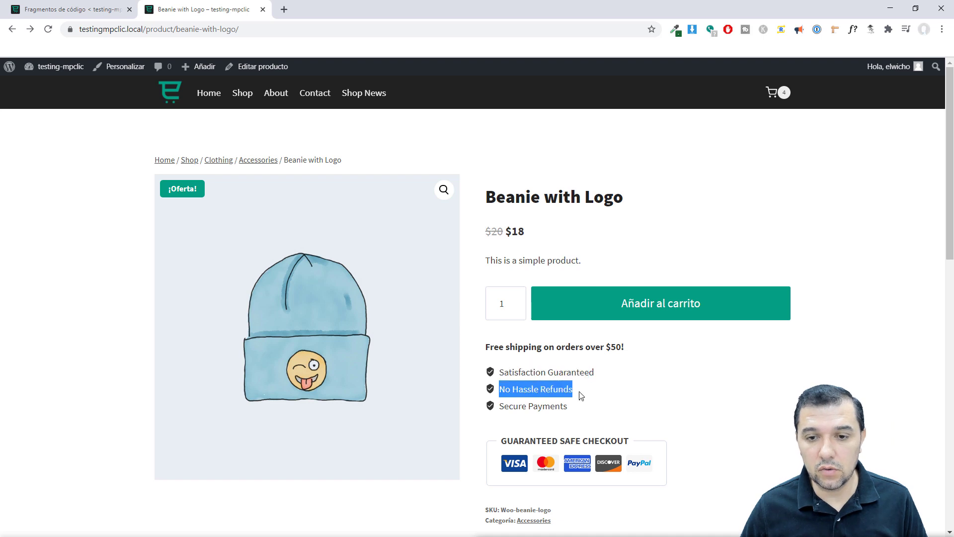
left_click_drag(504, 406, 574, 412)
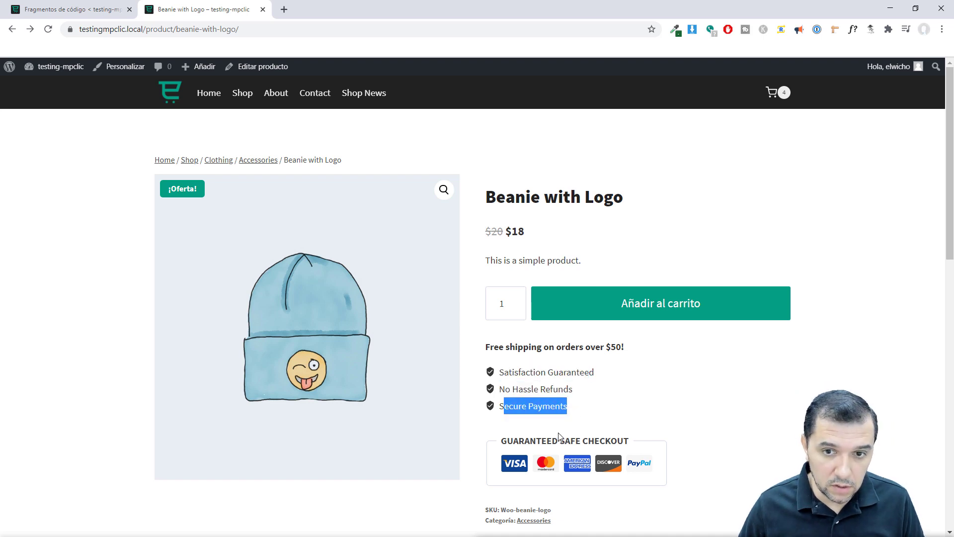
left_click_drag(490, 347, 584, 351)
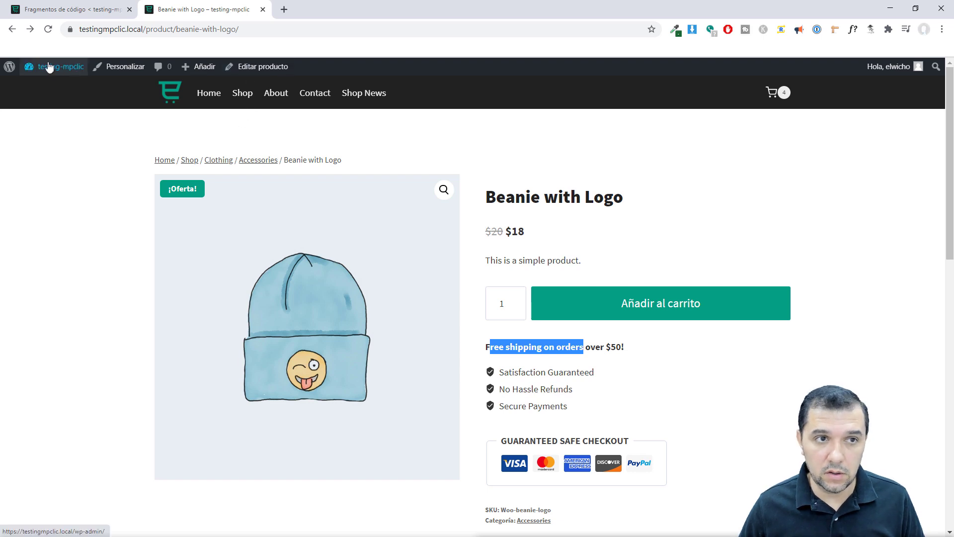
left_click(607, 399)
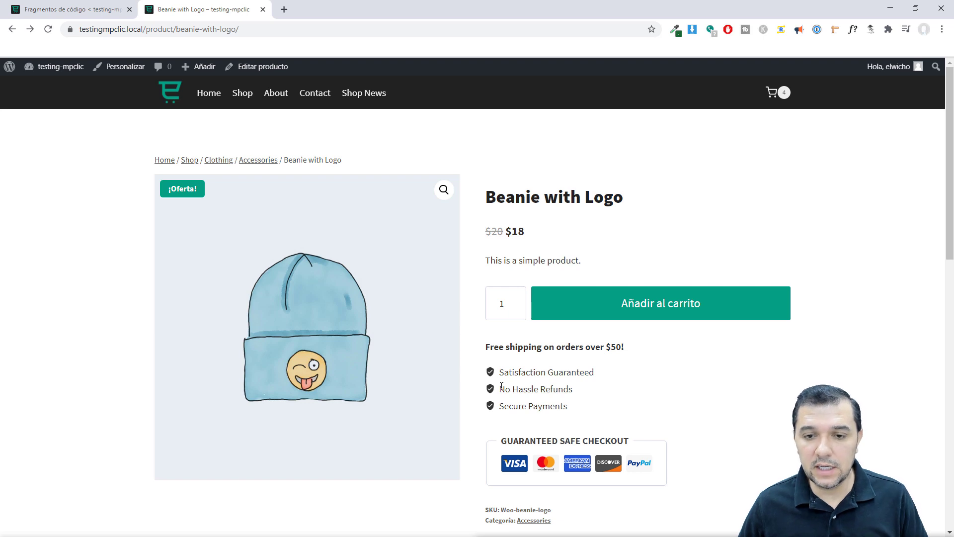
left_click_drag(501, 386, 566, 386)
left_click_drag(500, 402, 571, 408)
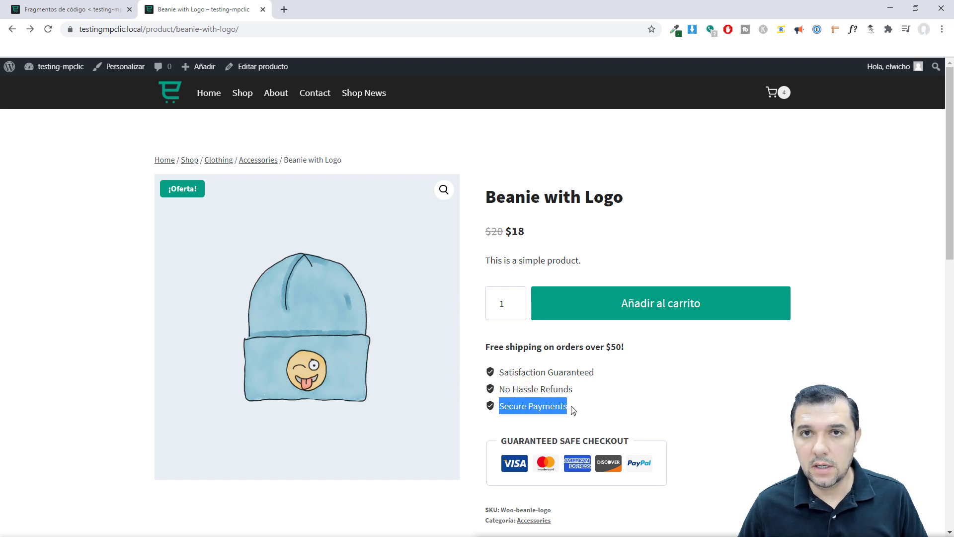
left_click(571, 406)
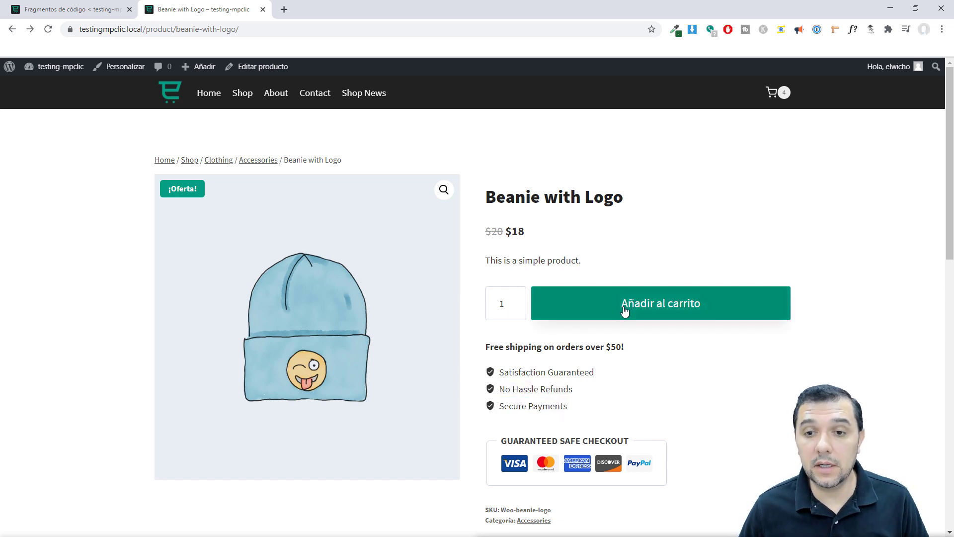
left_click(683, 312)
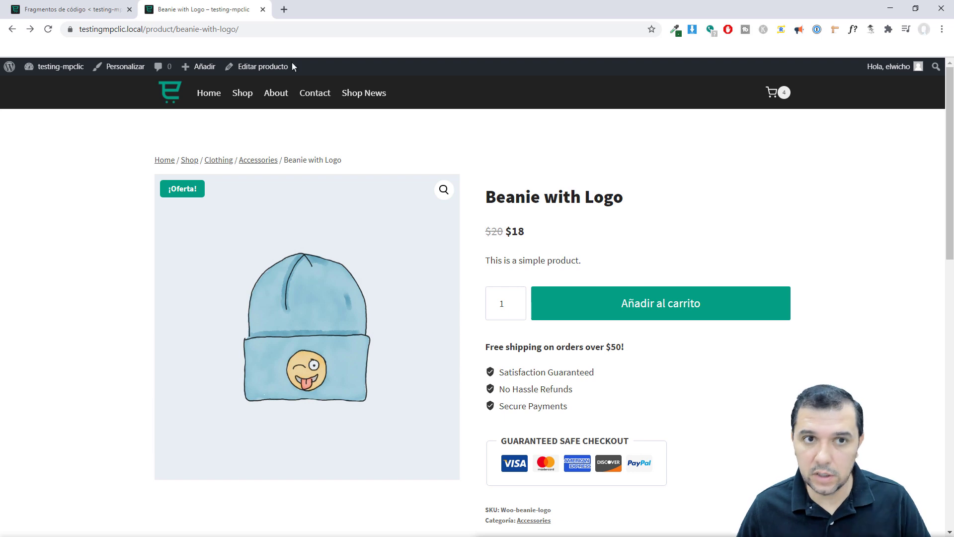
- Switch to Notepad++ and copy the code under "Change WooCommerce Add To Cart Button Text", from the first add_filter line to the closing brace
left_click(51, 20)
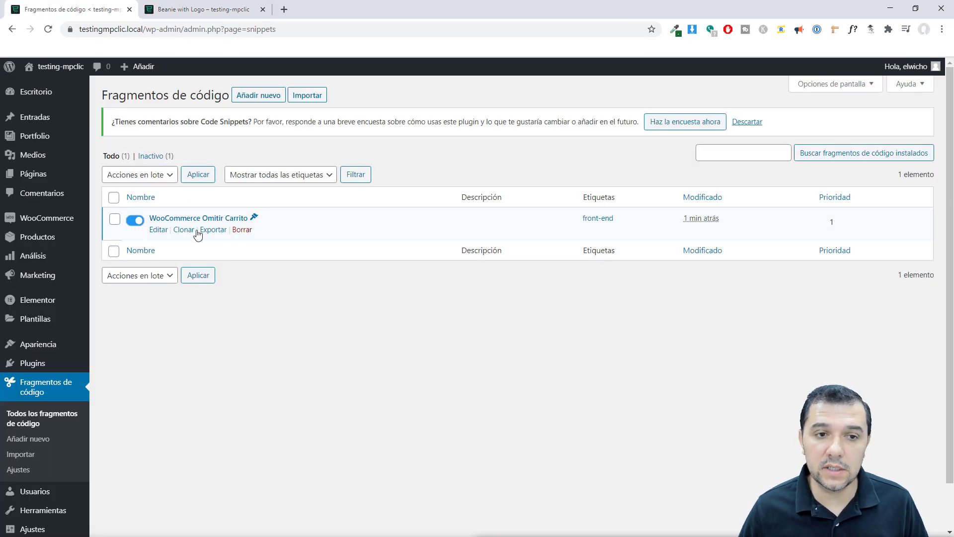
key("alt+Tab")
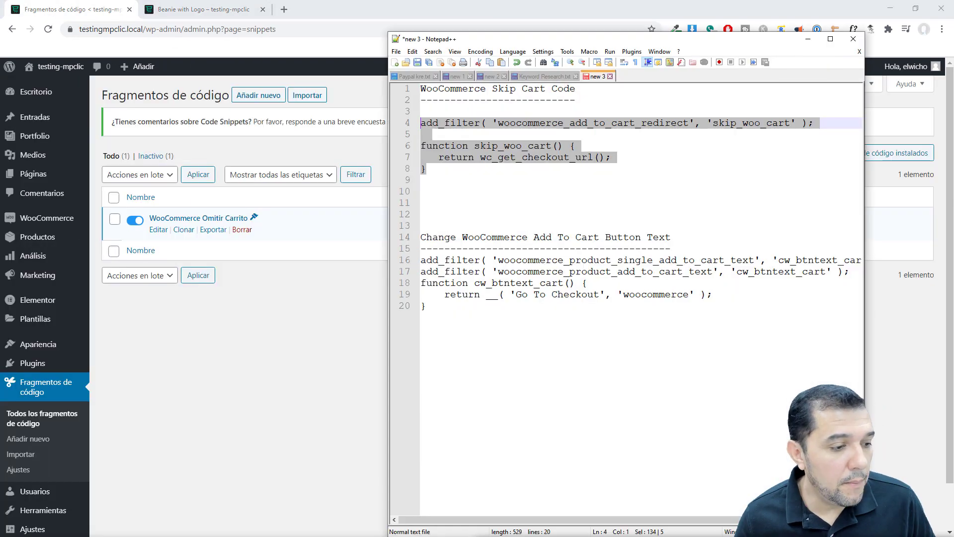
left_click(444, 251)
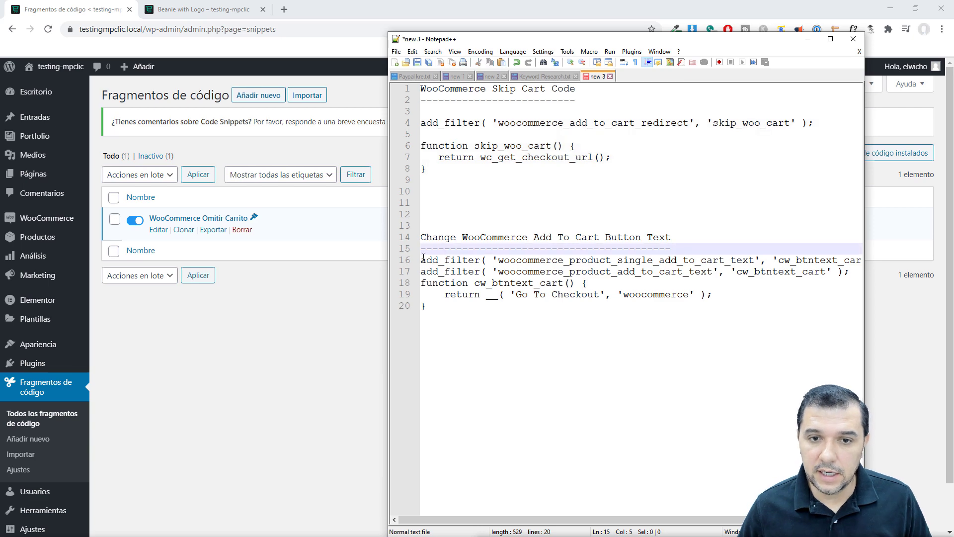
left_click_drag(423, 258, 474, 314)
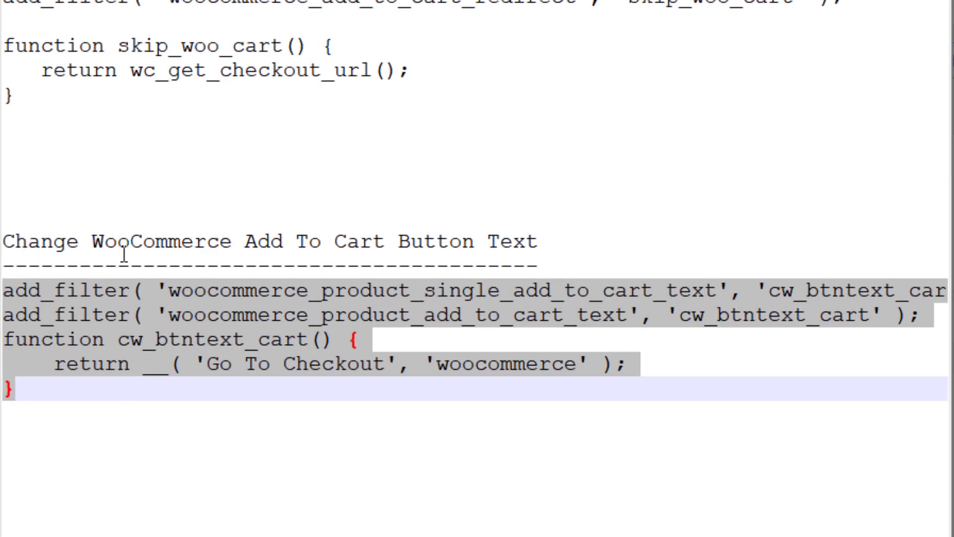
left_click_drag(258, 242, 538, 242)
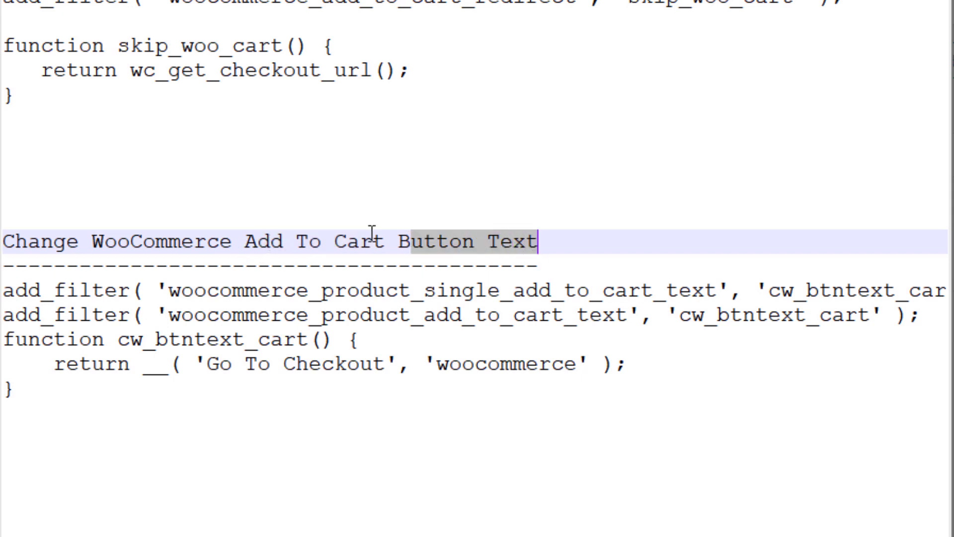
left_click_drag(246, 241, 372, 237)
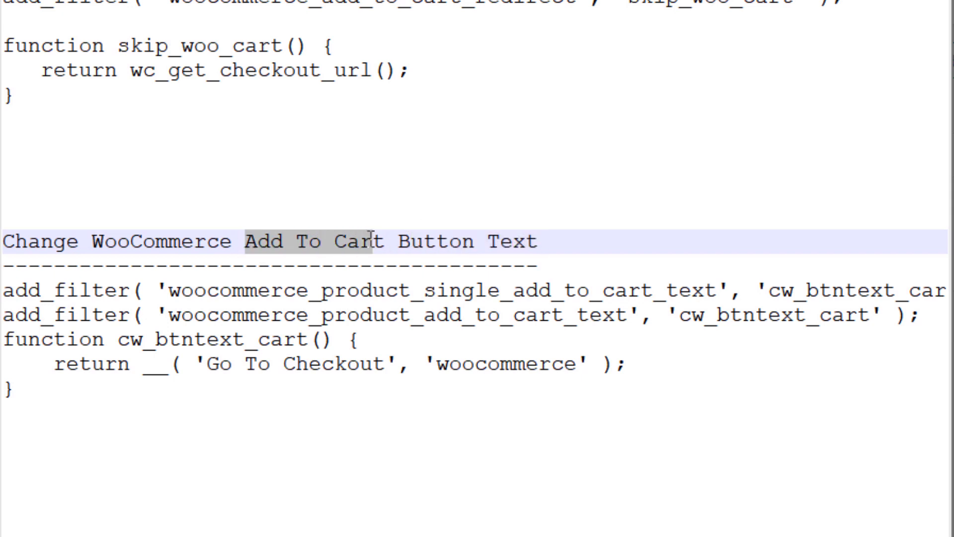
left_click(167, 373)
left_click_drag(38, 398, 2, 288)
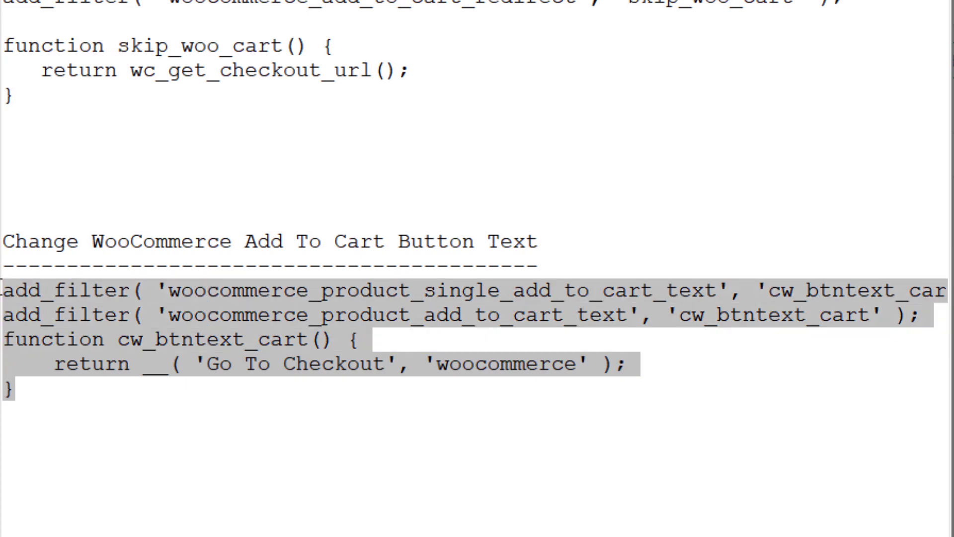
right_click(29, 292)
left_click(115, 336)
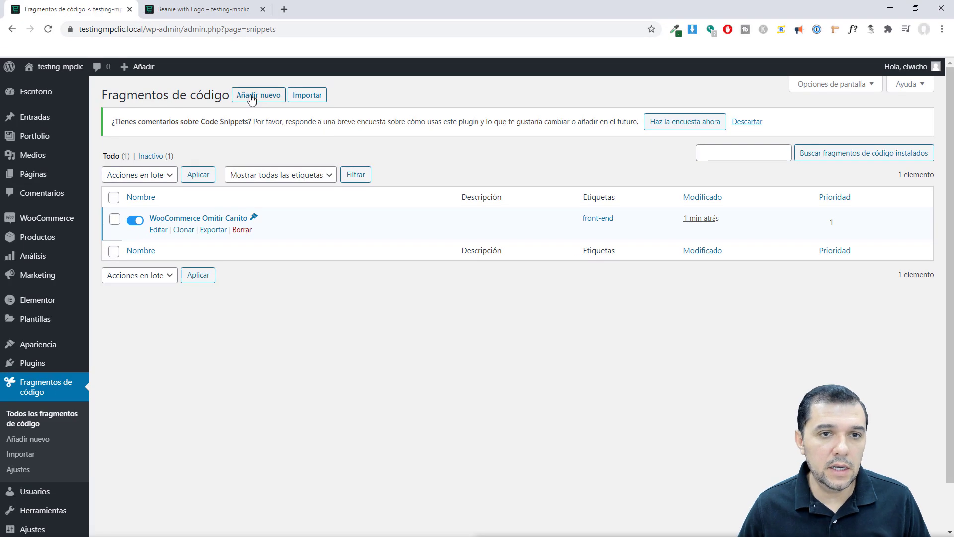
- Create a new code snippet titled "Cambia el texto del botón que dice Add to Cart"
left_click(253, 97)
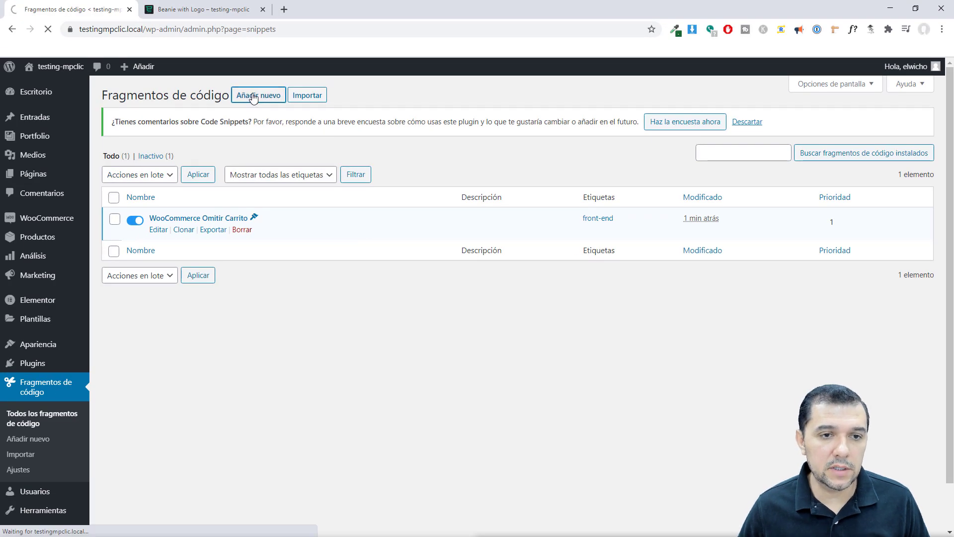
type("Cambia de")
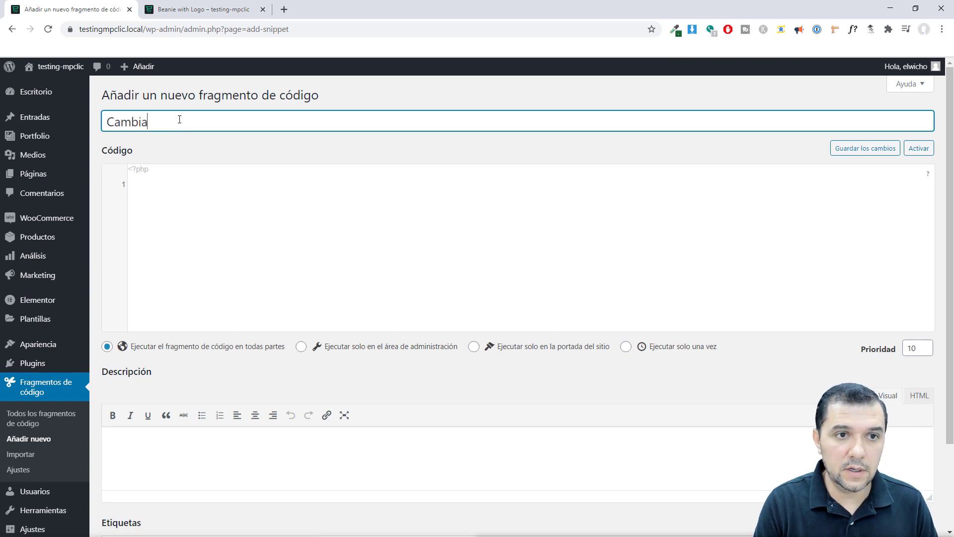
key("BackSpace")
key("BackSpace")
type("el tex")
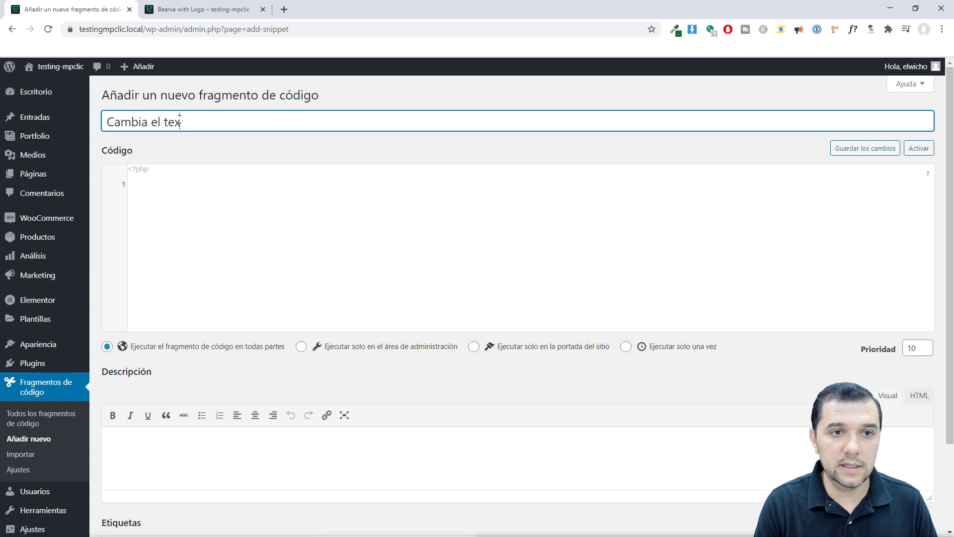
type("to del boto")
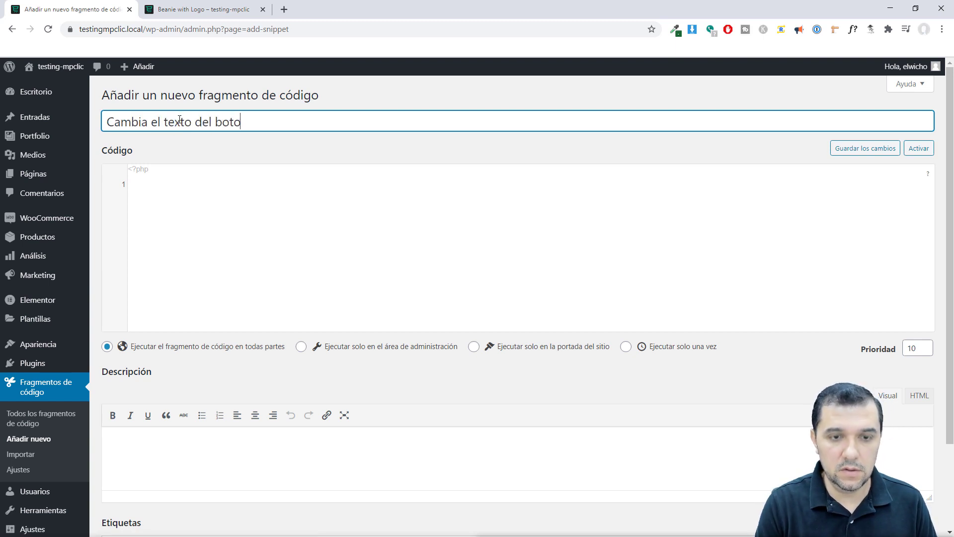
key("BackSpace")
type("ón que dice ")
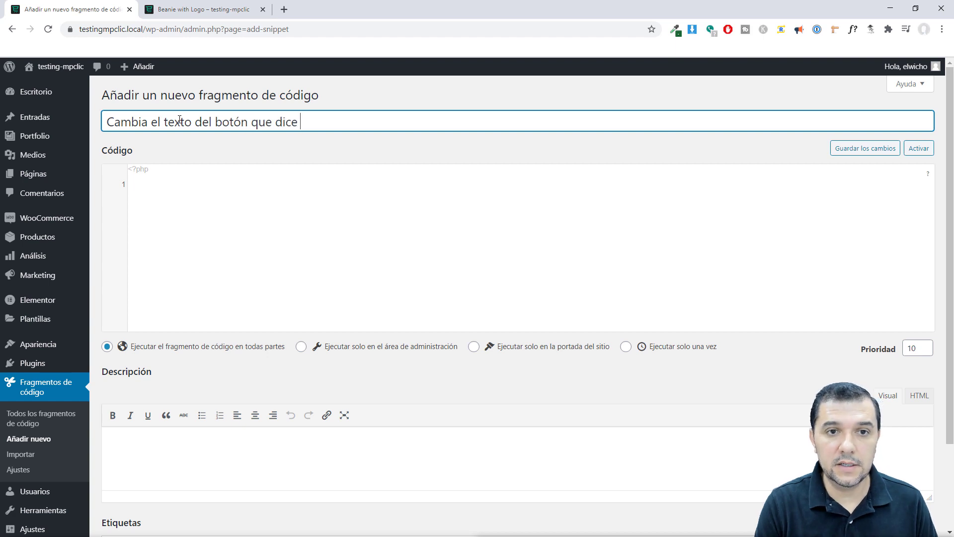
type("\"A")
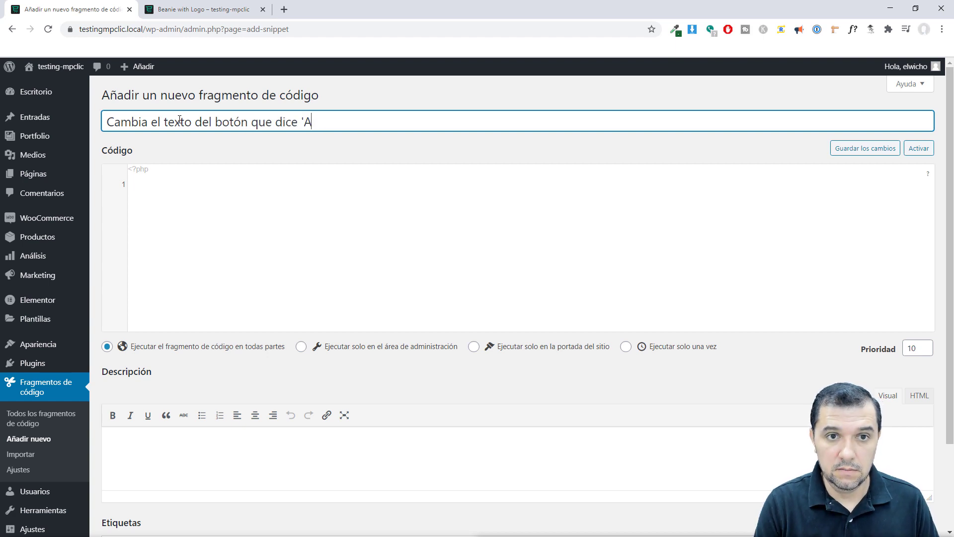
key("BackSpace")
key("BackSpace")
type("Add to Cart")
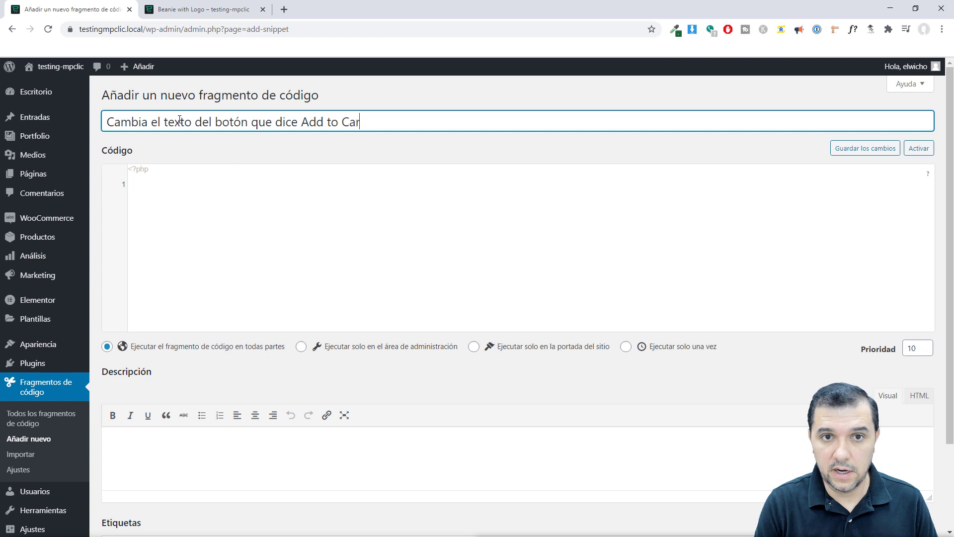
- Paste the copied add-to-cart text code into the snippet's code area and review its add_filter and function lines
left_click(186, 187)
key("ctrl+v")
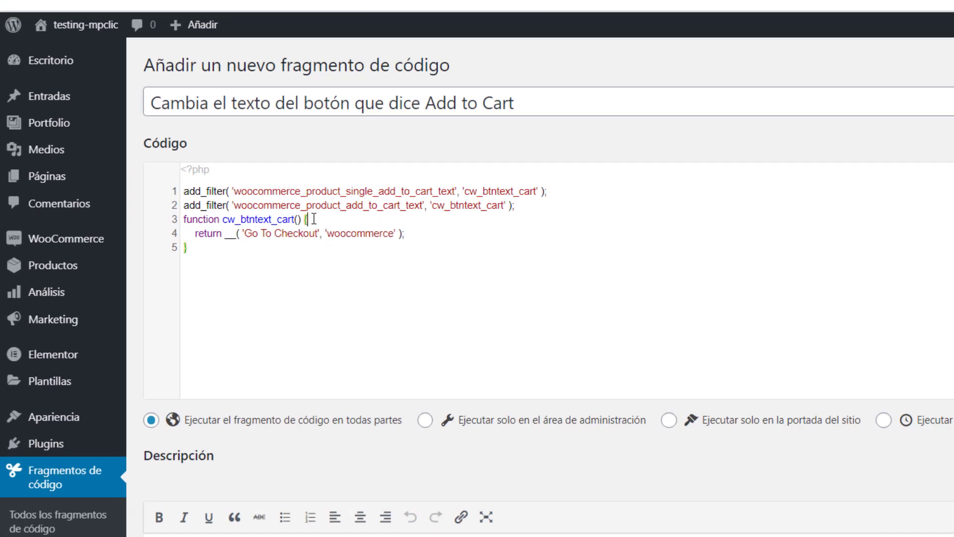
left_click_drag(217, 204, 193, 199)
left_click_drag(376, 228, 251, 199)
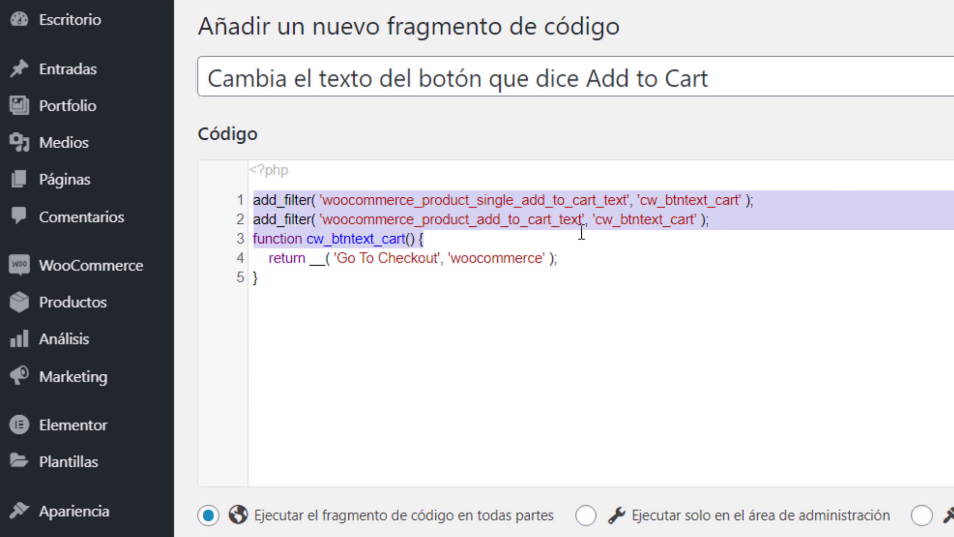
left_click(465, 239)
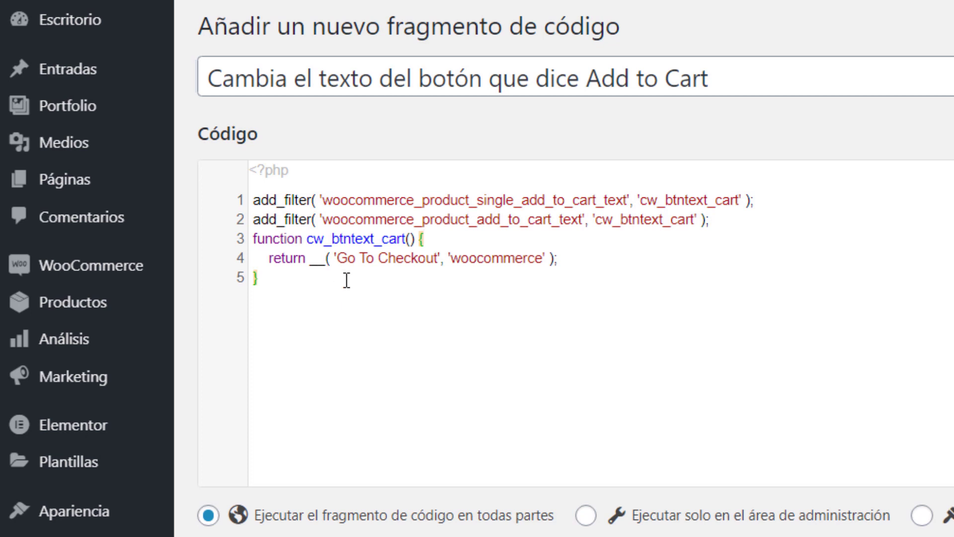
- Replace the button text 'Go To Checkout' in the return line of cw_btntext_cart with 'Comprar Ahora'
left_click_drag(337, 259, 438, 260)
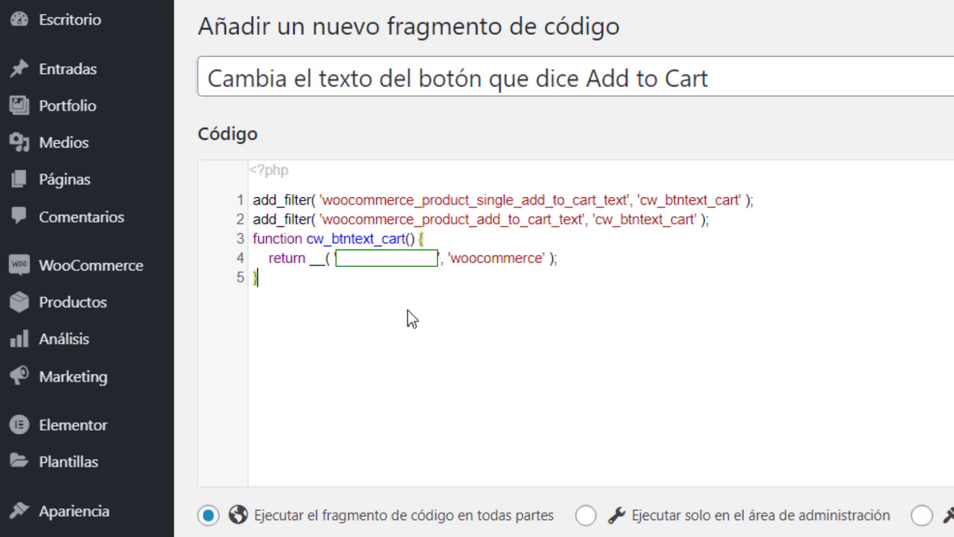
left_click(337, 259)
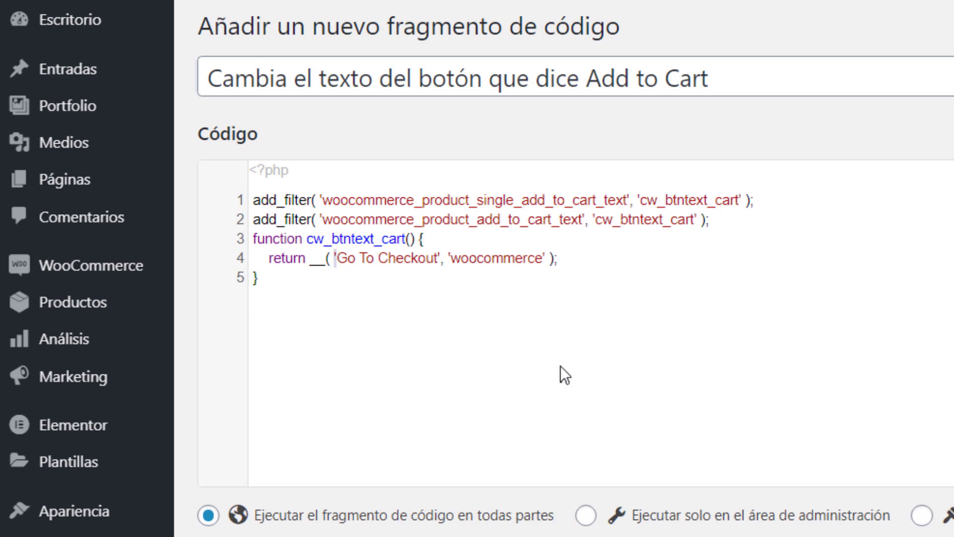
key("Right")
key("Right")
key("Right")
key("Right")
key("Right")
key("Right")
key("Right")
key("Right")
key("Right")
key("Right")
key("Right")
key("Right")
key("Right")
key("Right")
key("Left")
key("shift+Left")
key("shift+Left")
key("shift+Left")
key("shift+Left")
key("shift+Left")
key("shift+Left")
key("shift+Left")
key("shift+Left")
key("shift+Left")
key("shift+Left")
key("shift+Left")
key("shift+Left")
key("shift+Left")
key("shift+Left")
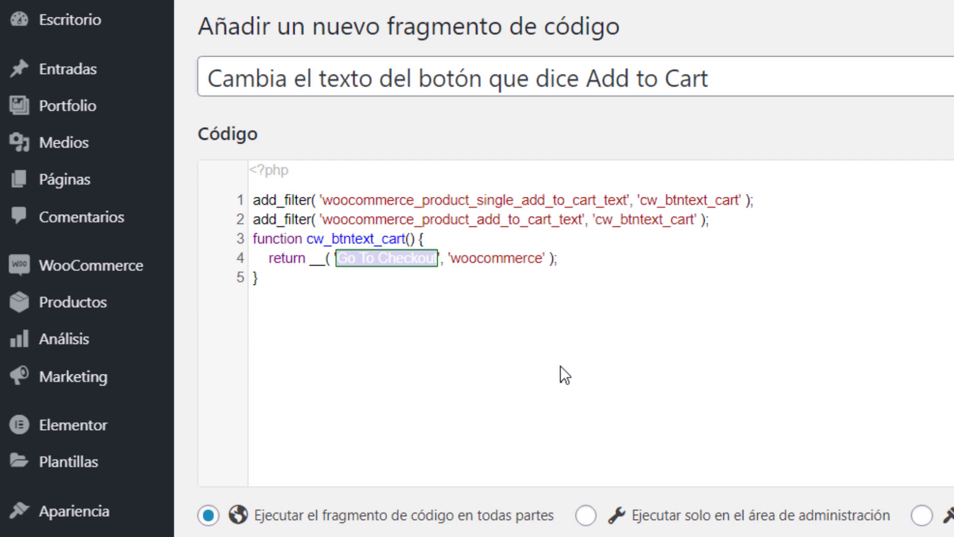
type("Compar")
key("BackSpace")
key("BackSpace")
type("rar Ahora")
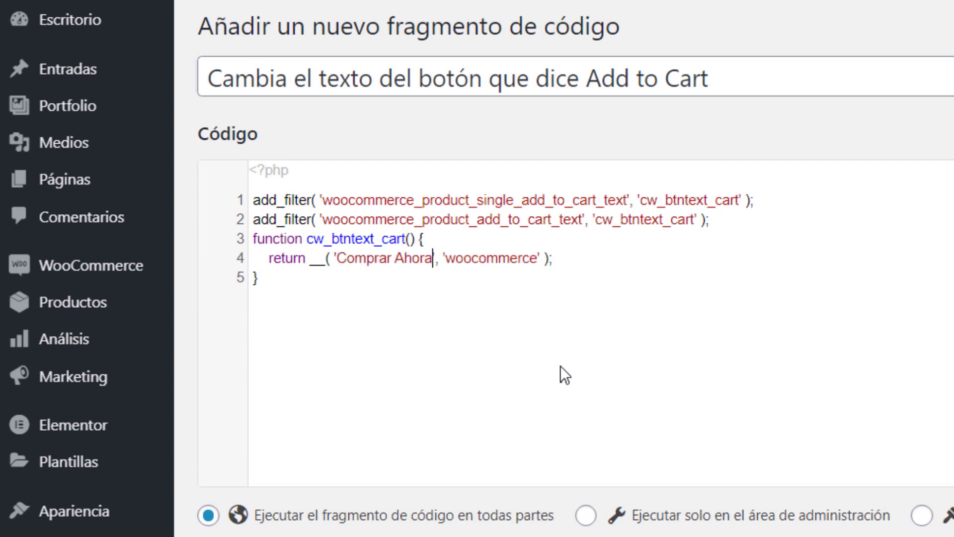
- Set the snippet to run only on the site front end, then save and activate it
left_click(922, 515)
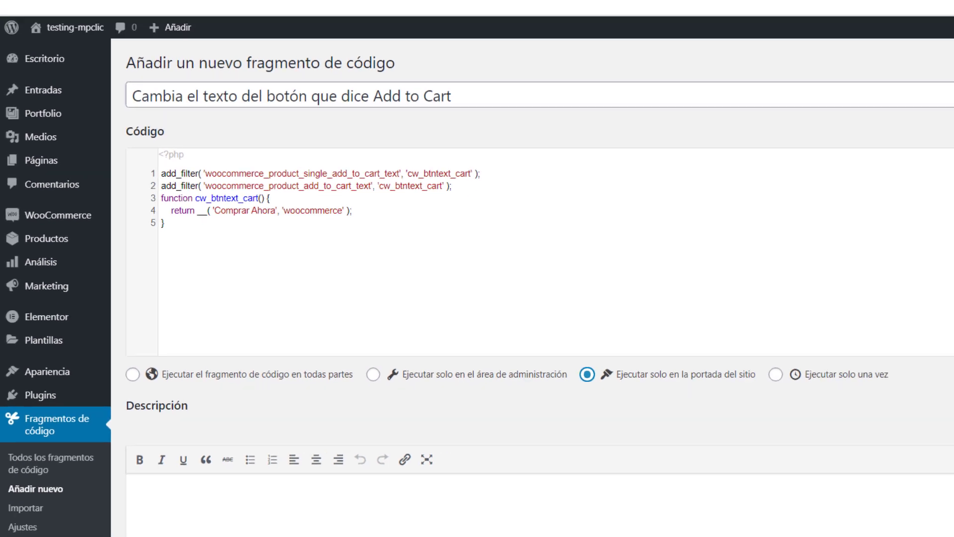
left_click(860, 148)
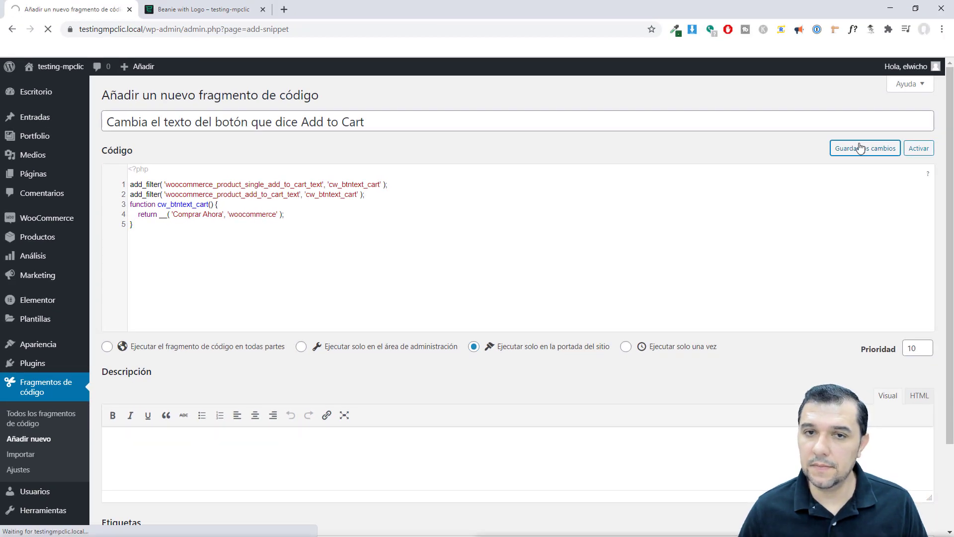
left_click(919, 177)
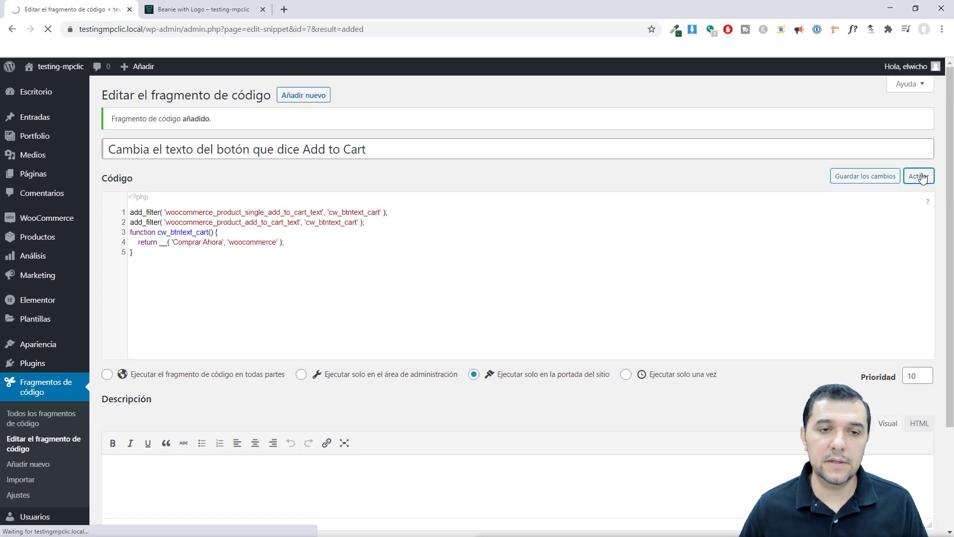
- Reload the Beanie with Logo product page and examine the button text on it and on the related products
left_click(185, 11)
left_click(50, 30)
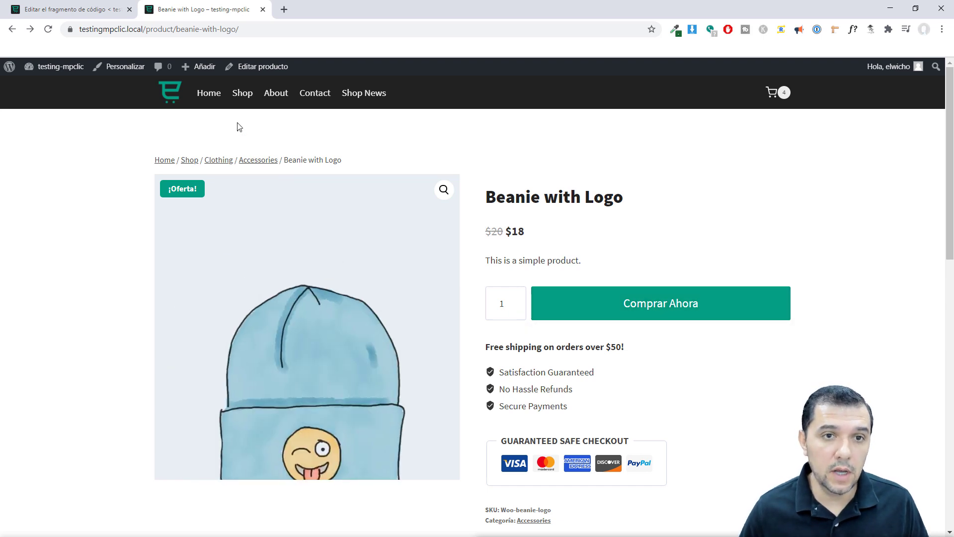
scroll(411, 284, "down", 7)
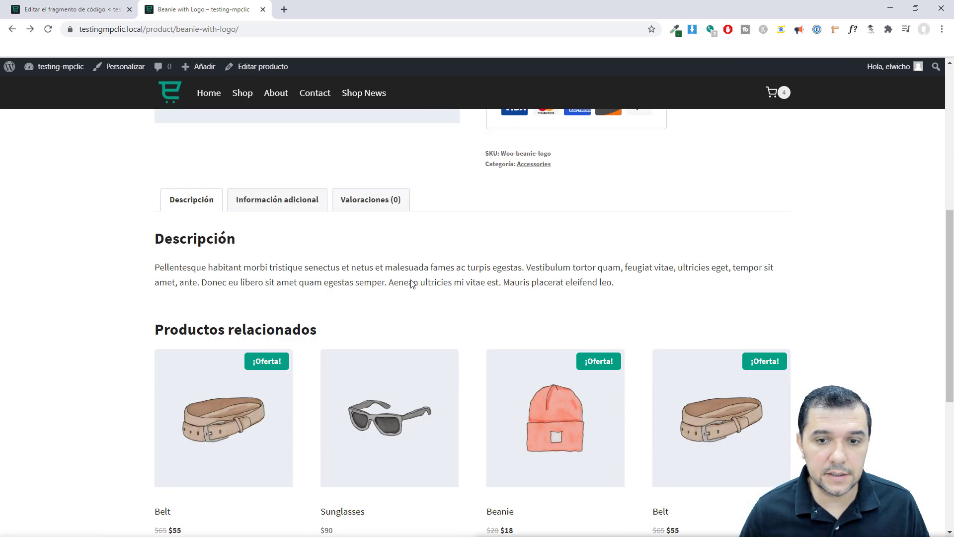
scroll(412, 283, "down", 6)
scroll(411, 284, "up", 2)
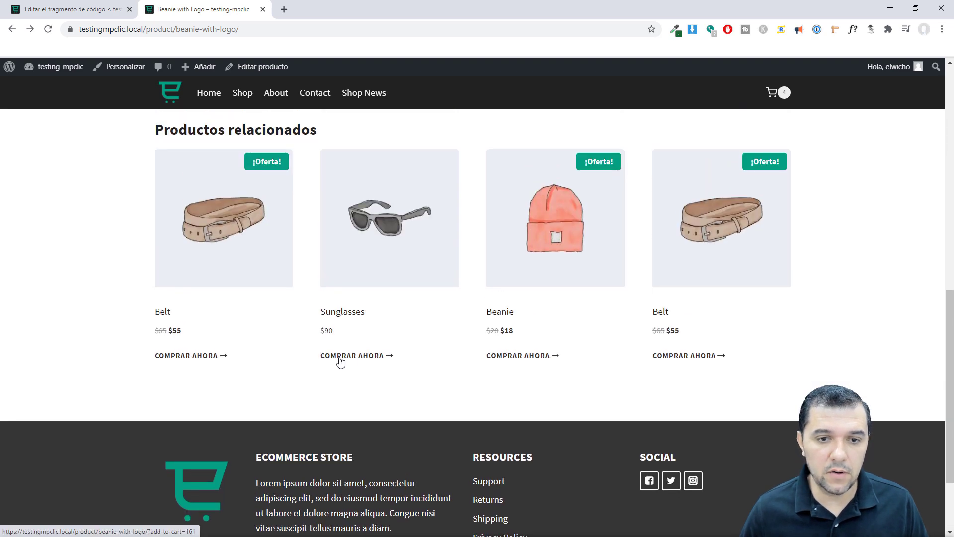
left_click(366, 356)
- Open the Shop page in a new tab and examine the button text in the product grid
right_click(245, 96)
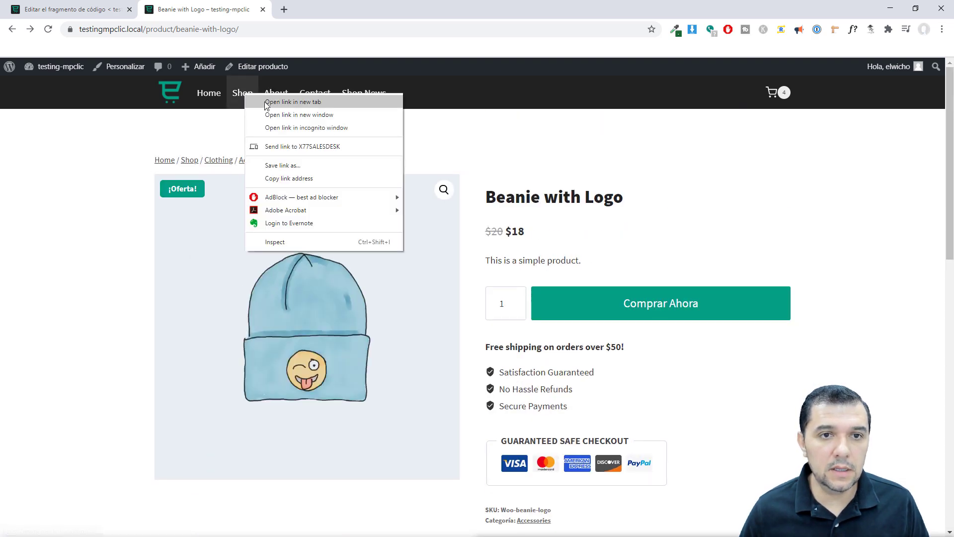
left_click(271, 102)
left_click(333, 10)
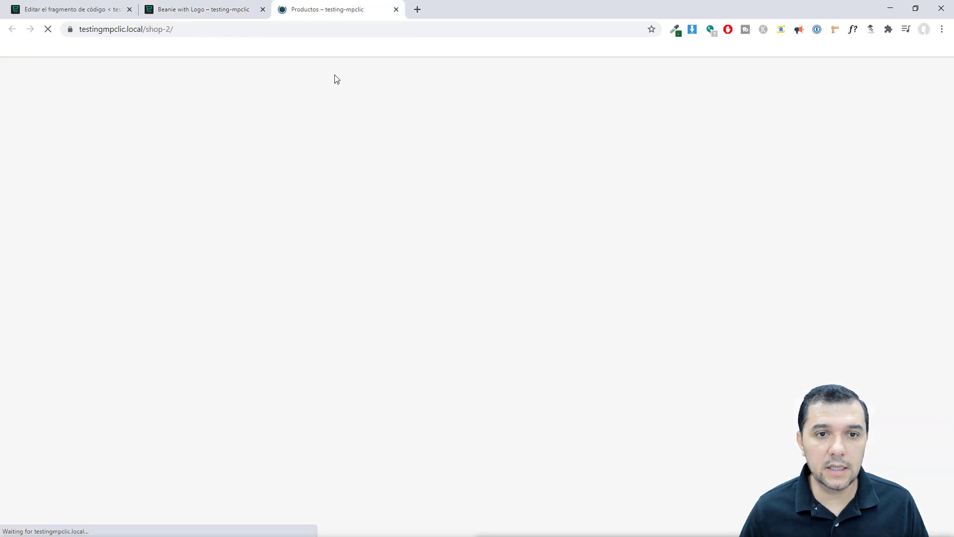
scroll(500, 376, "down", 5)
scroll(504, 379, "down", 1)
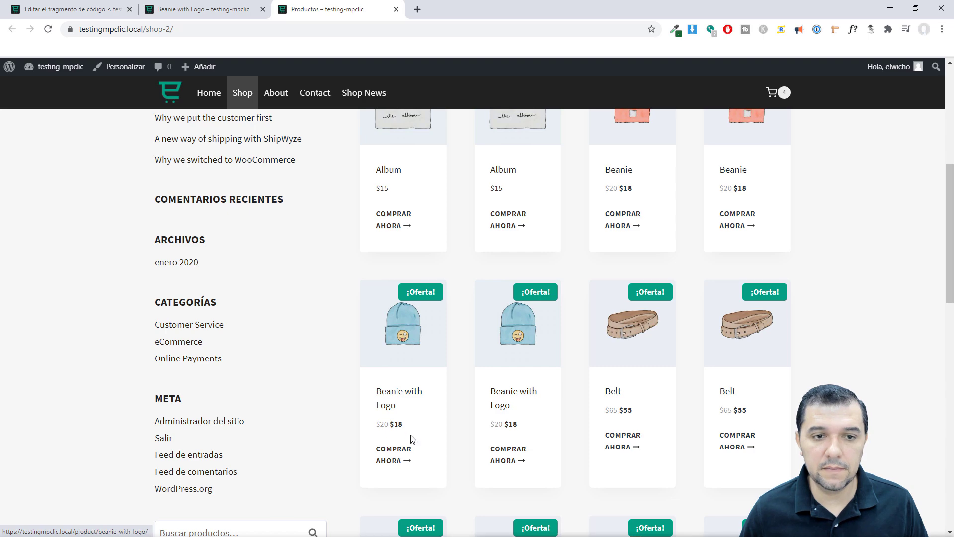
scroll(396, 356, "up", 7)
left_click(259, 34)
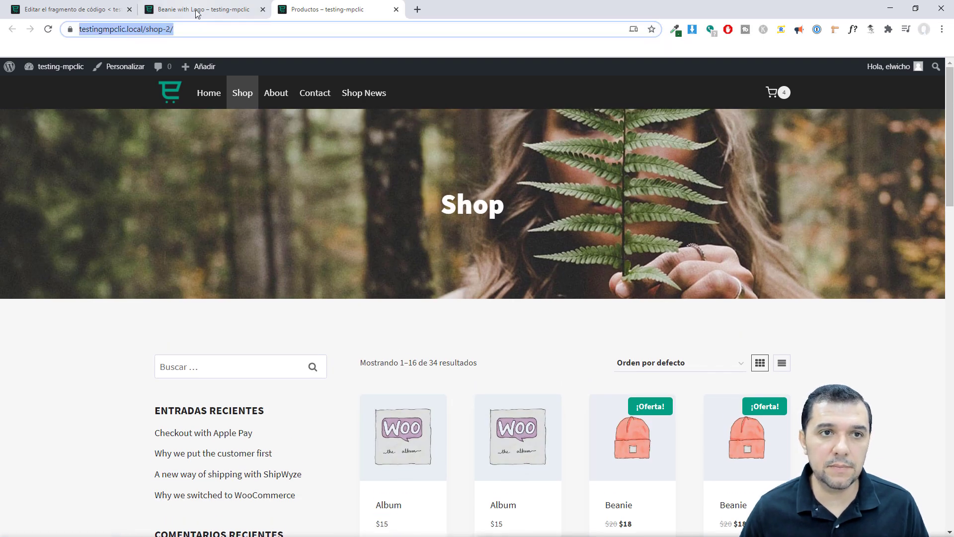
- Return to the Beanie with Logo product page and test its "Comprar Ahora" purchase button
left_click(203, 10)
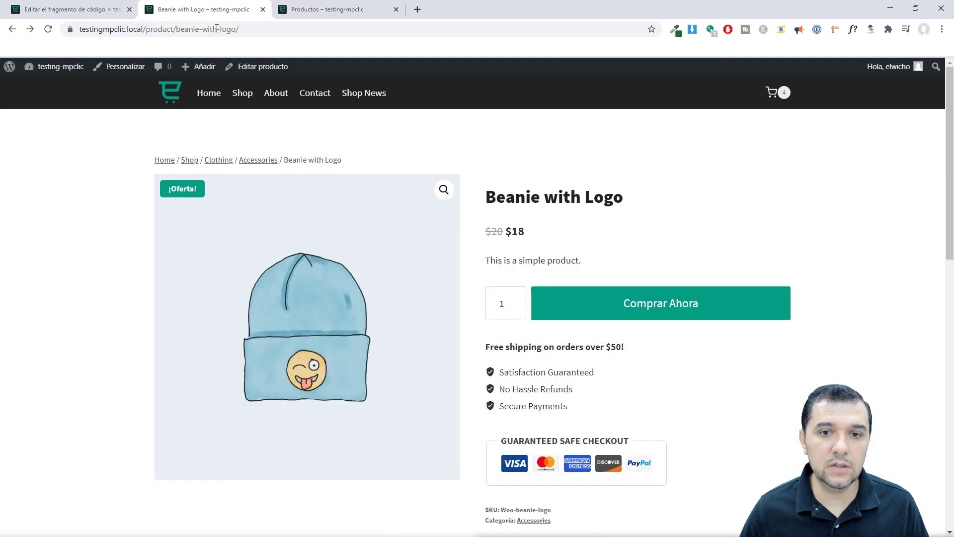
left_click(659, 307)
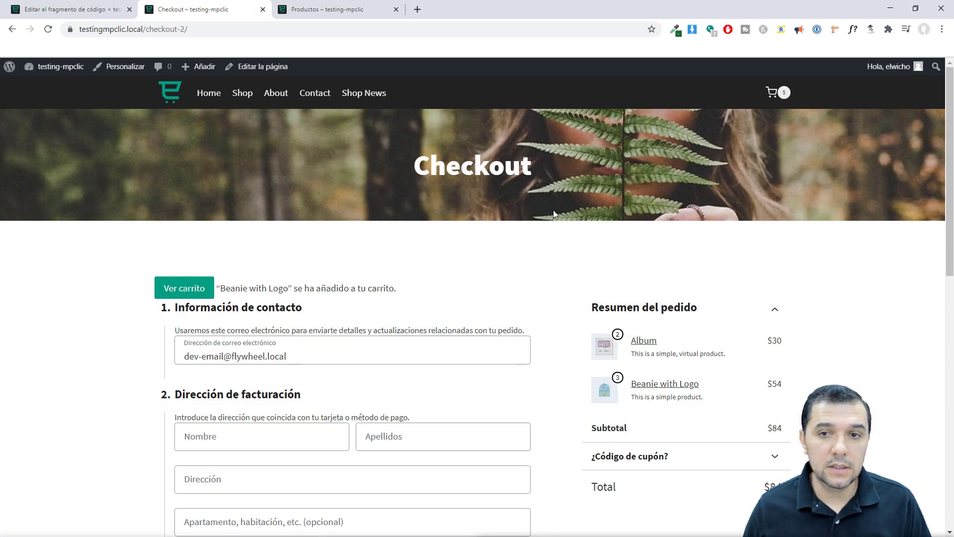
- Return to the list of all code snippets and deactivate "WooCommerce Omitir Carrito"
left_click(65, 9)
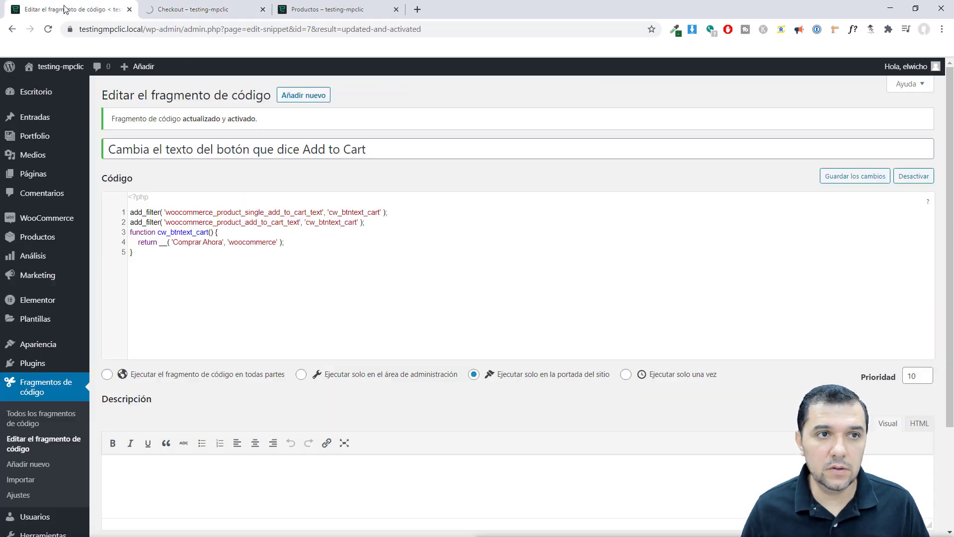
left_click(29, 416)
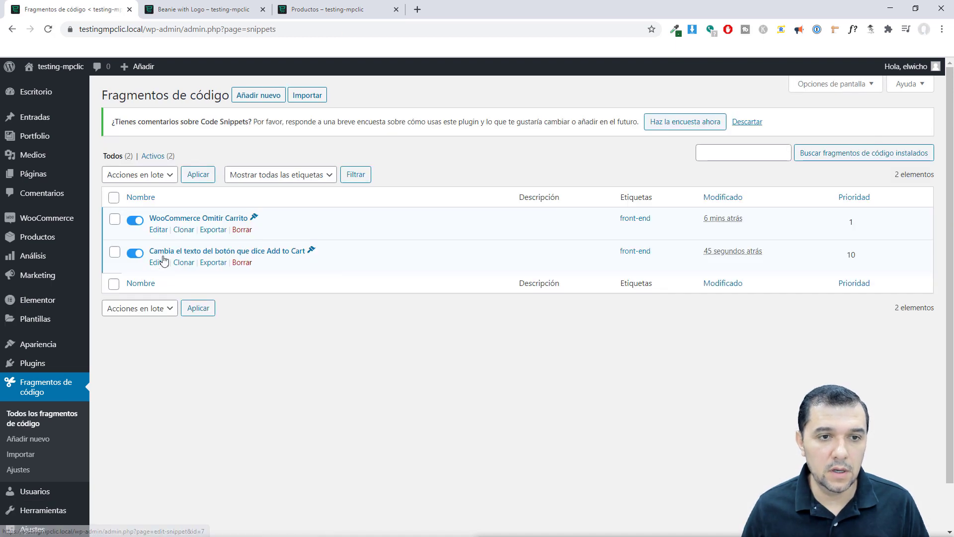
left_click(130, 223)
- Reload the Beanie with Logo product page, add the product to the cart again, and return to the snippets list
left_click(204, 10)
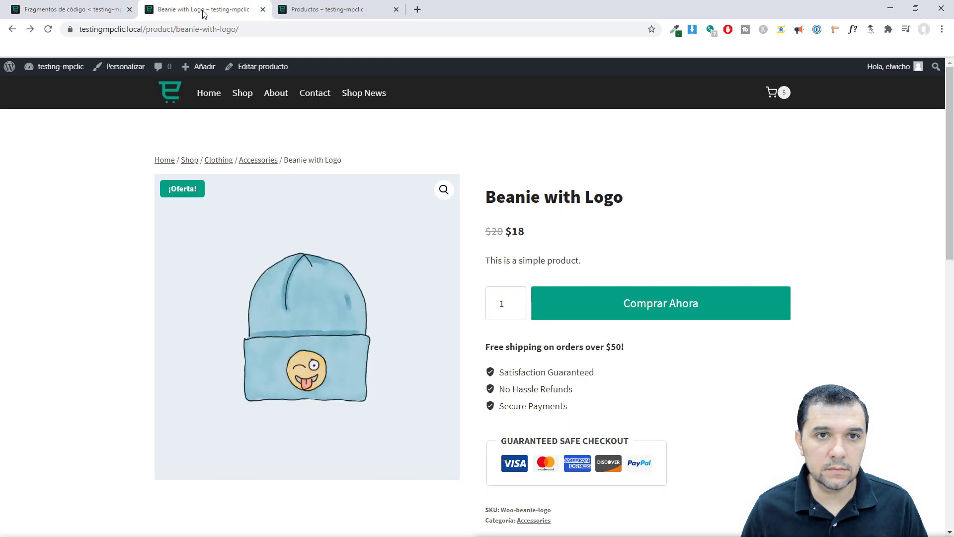
left_click(341, 10)
left_click(223, 10)
left_click(48, 30)
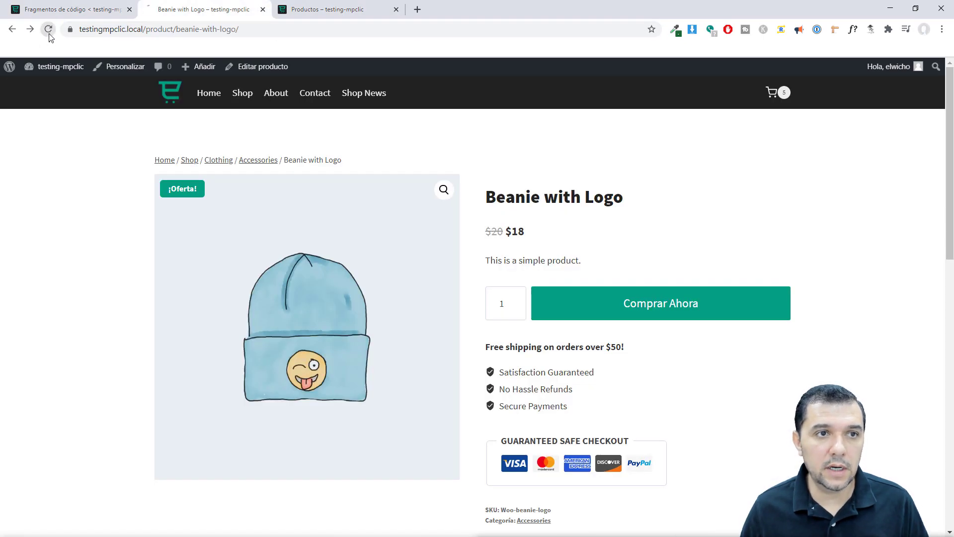
left_click(647, 310)
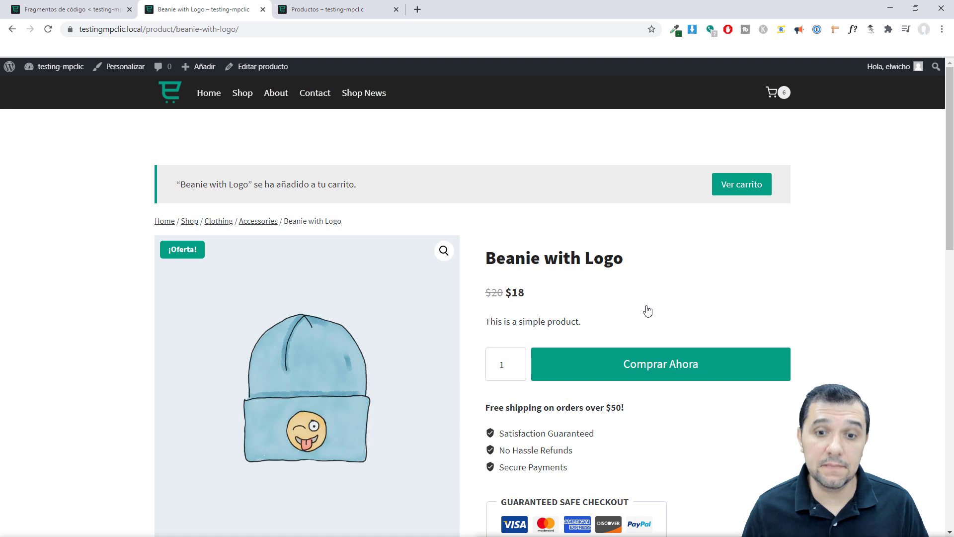
left_click(90, 11)
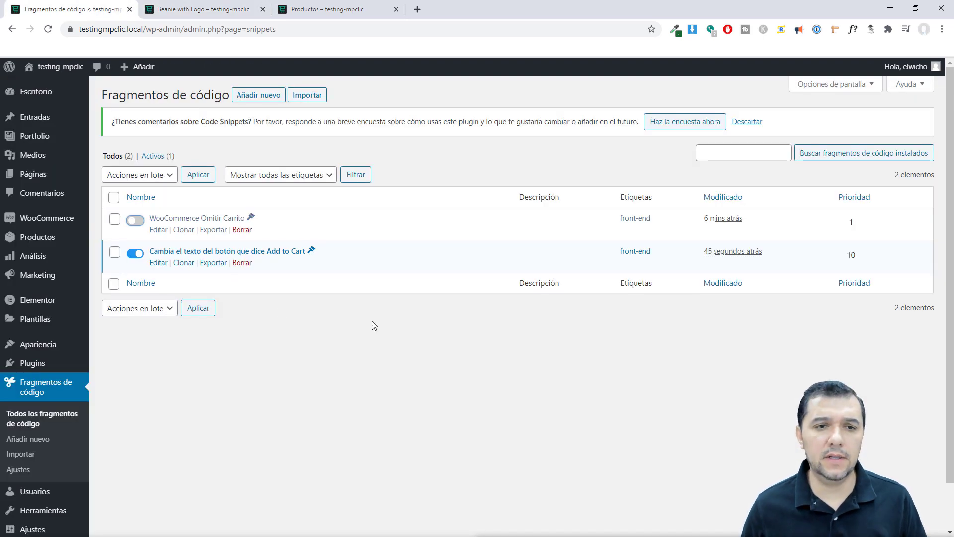